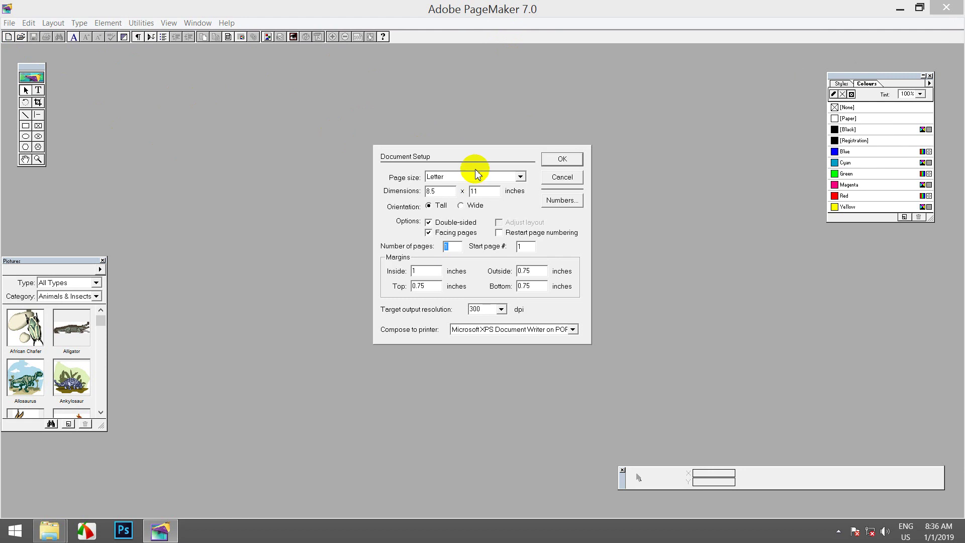
Step: Create a tall, single-sided A4 publication, then close the Untitled-1 window
left_click(583, 139)
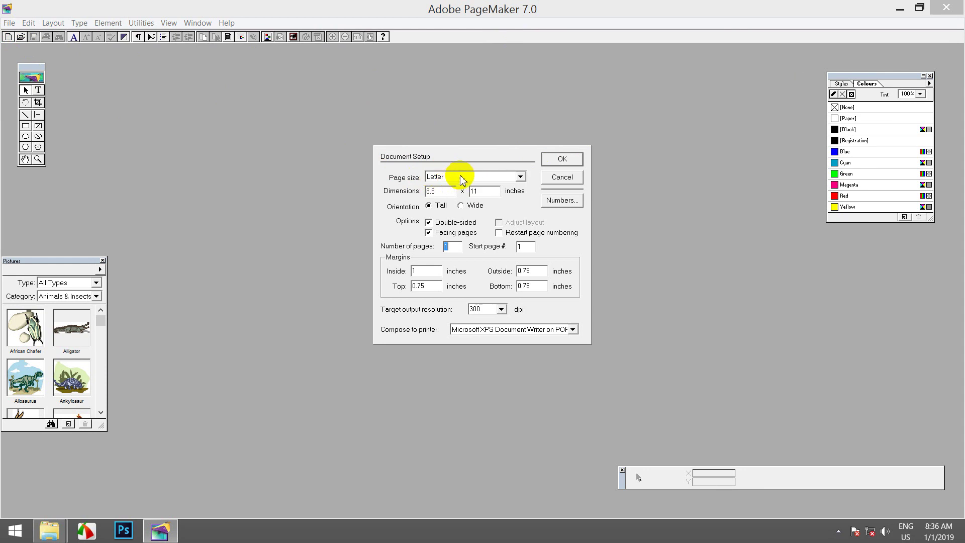
left_click(521, 177)
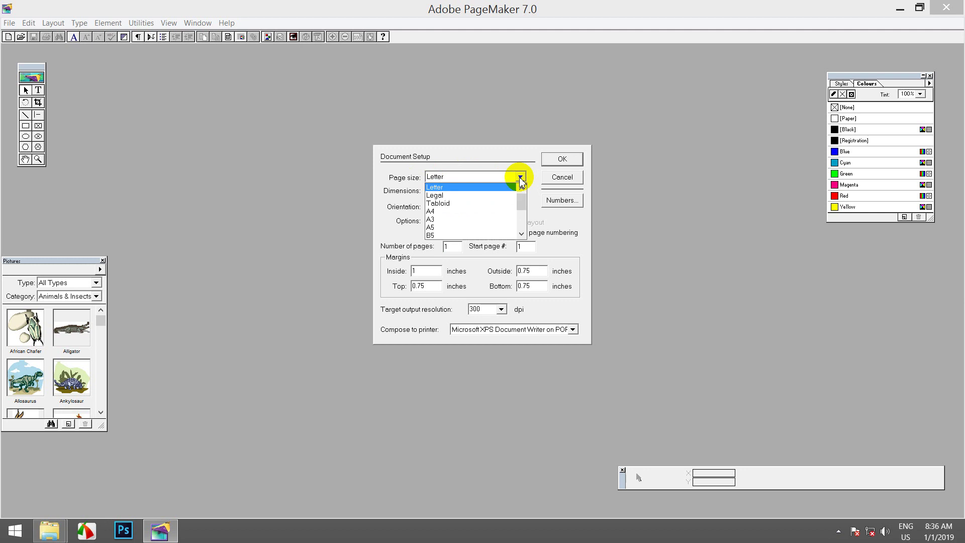
left_click(444, 212)
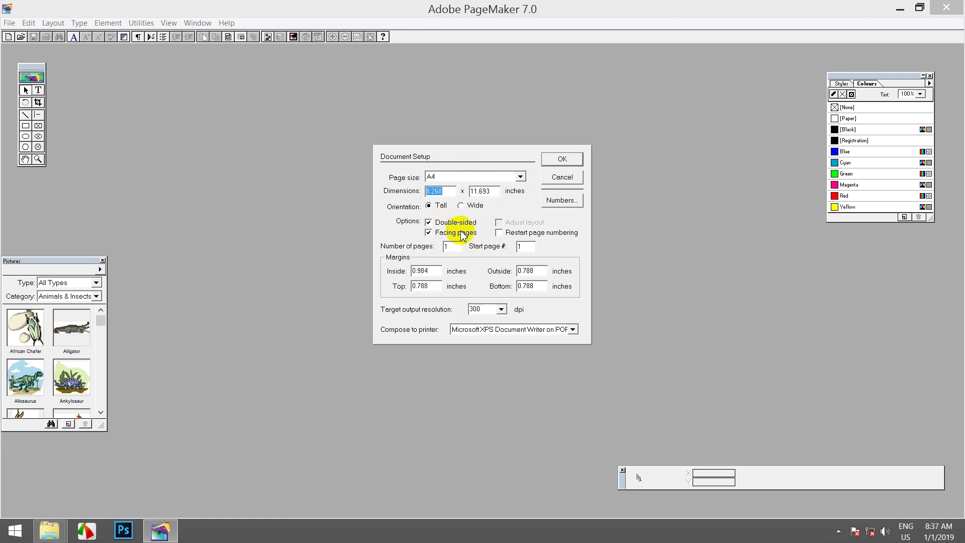
left_click(430, 222)
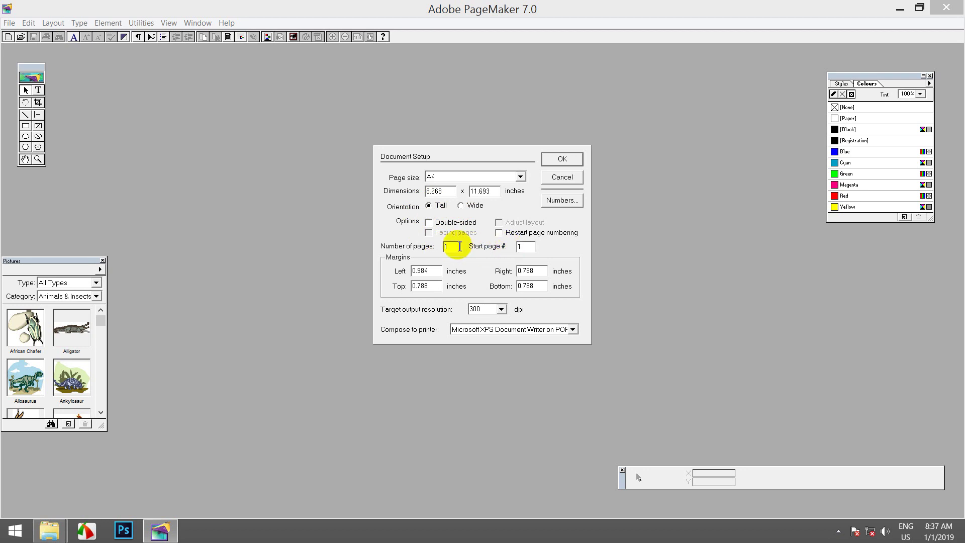
left_click(550, 159)
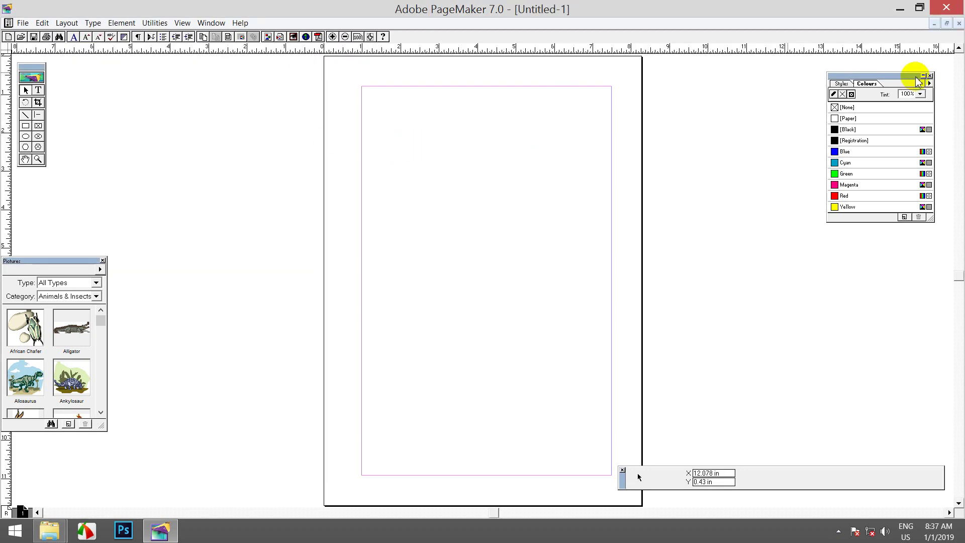
left_click(958, 24)
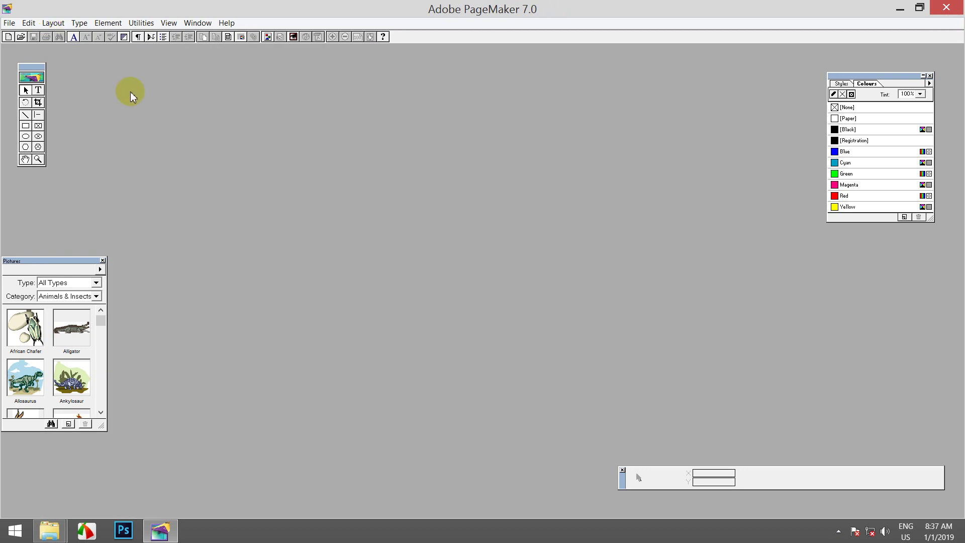
left_click(9, 23)
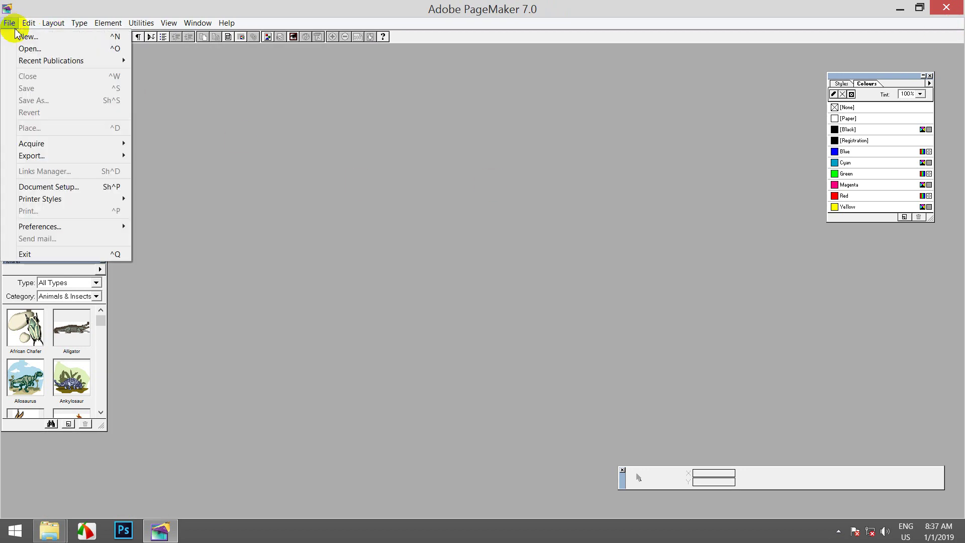
left_click(22, 37)
left_click(443, 128)
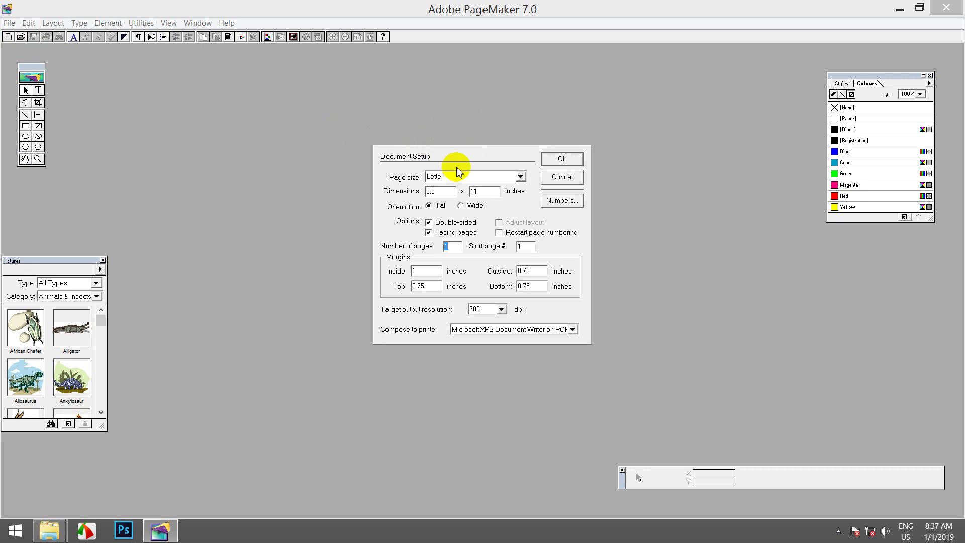
left_click(462, 152)
left_click(568, 177)
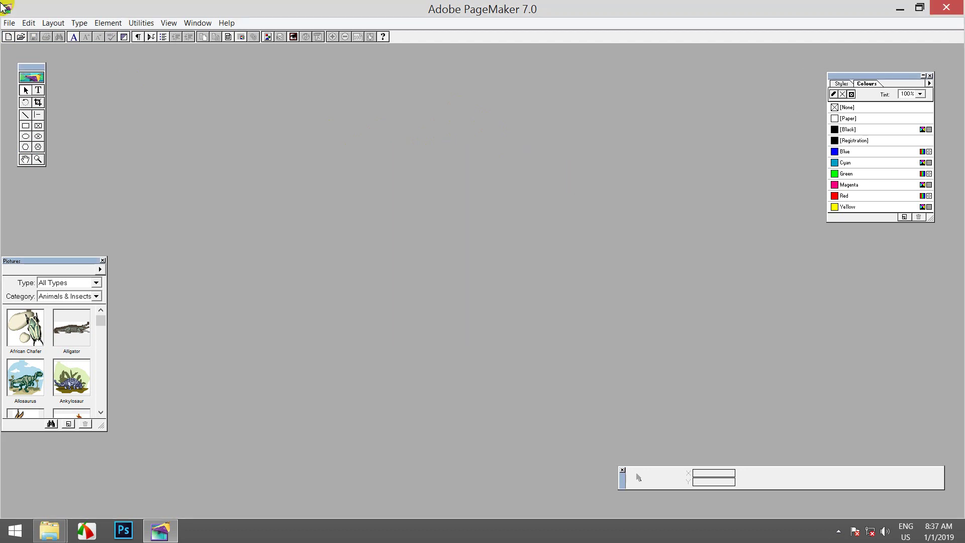
left_click(9, 23)
left_click(23, 32)
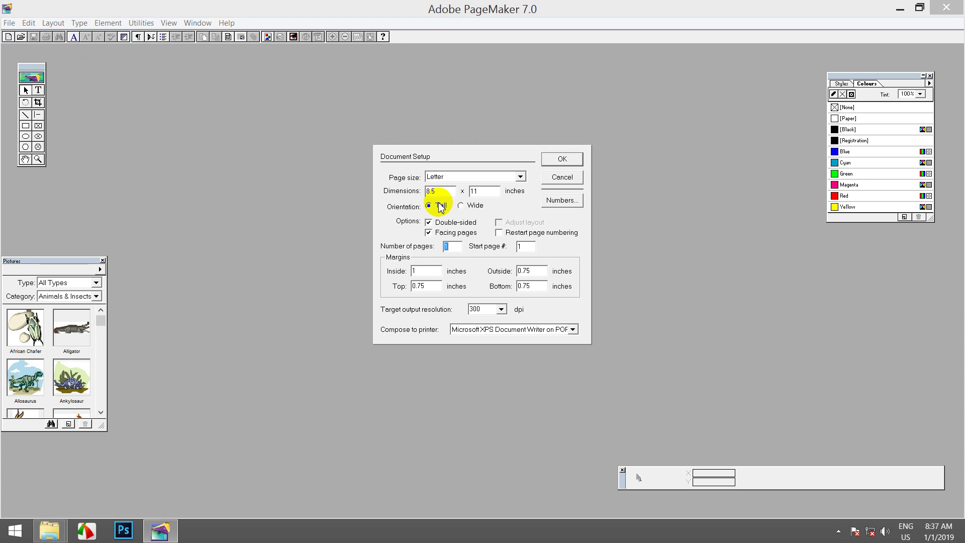
left_click(561, 177)
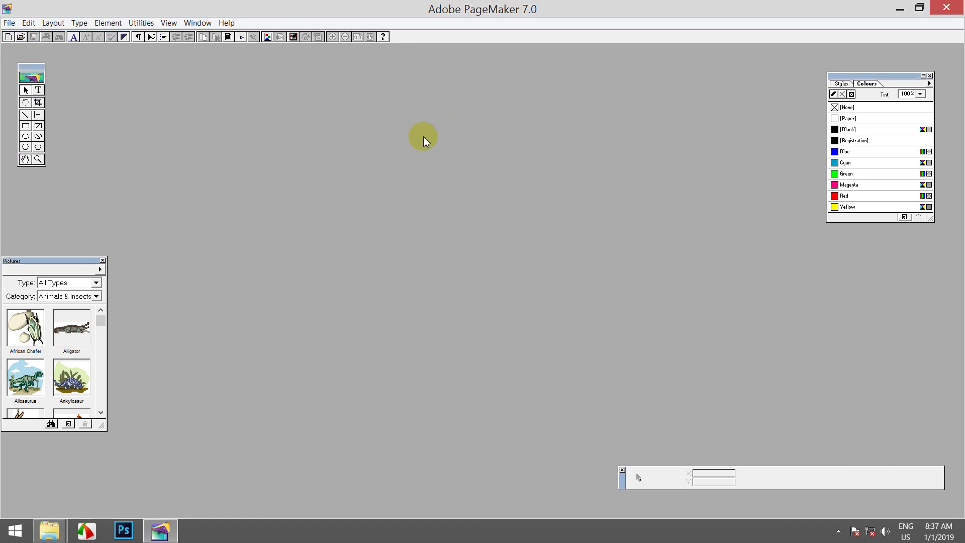
Step: Set the default type size to 14 points through Type > Size > Other
left_click(77, 22)
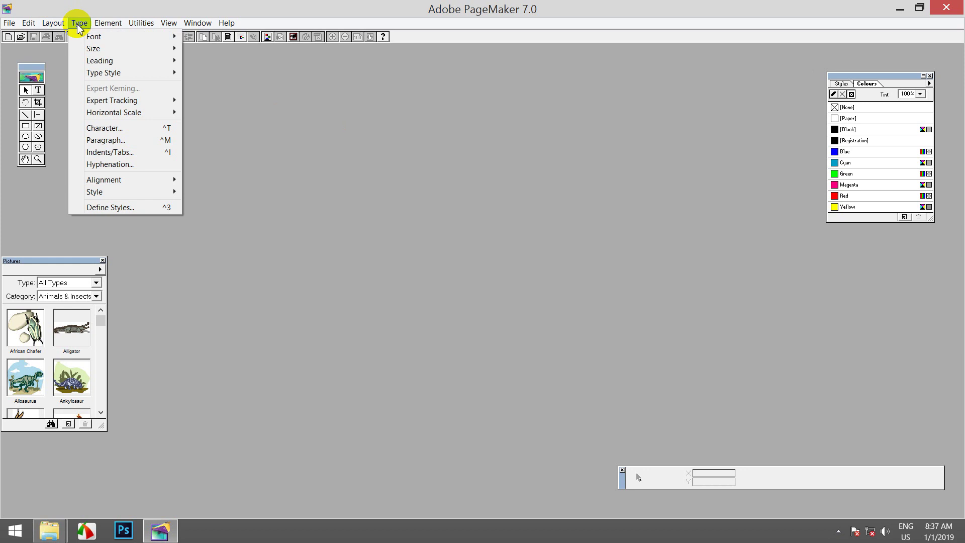
mouse_move(150, 49)
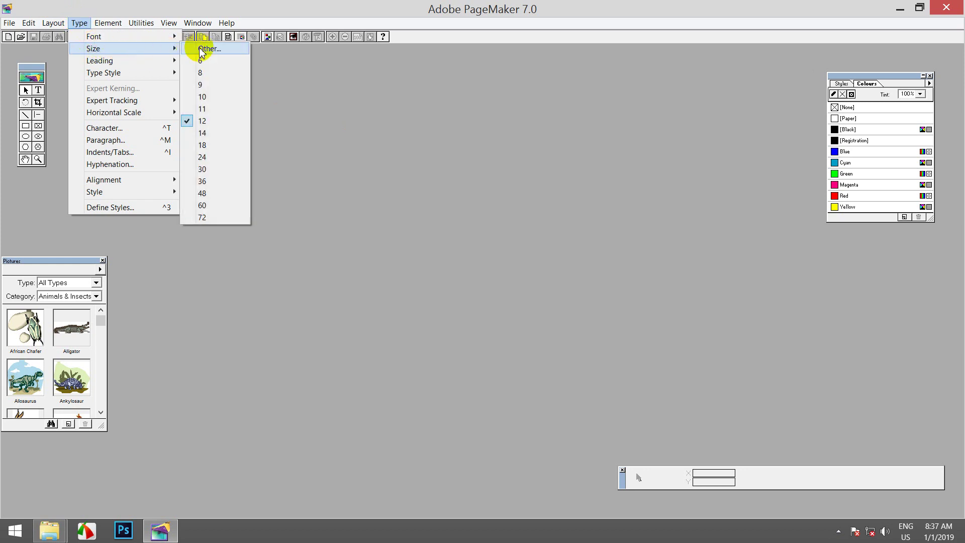
left_click(233, 49)
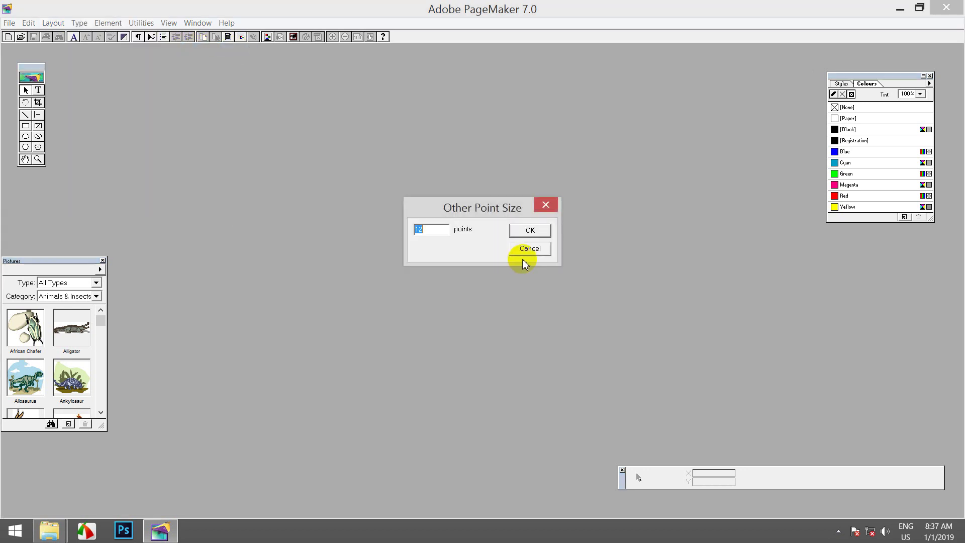
left_click_drag(484, 210, 509, 179)
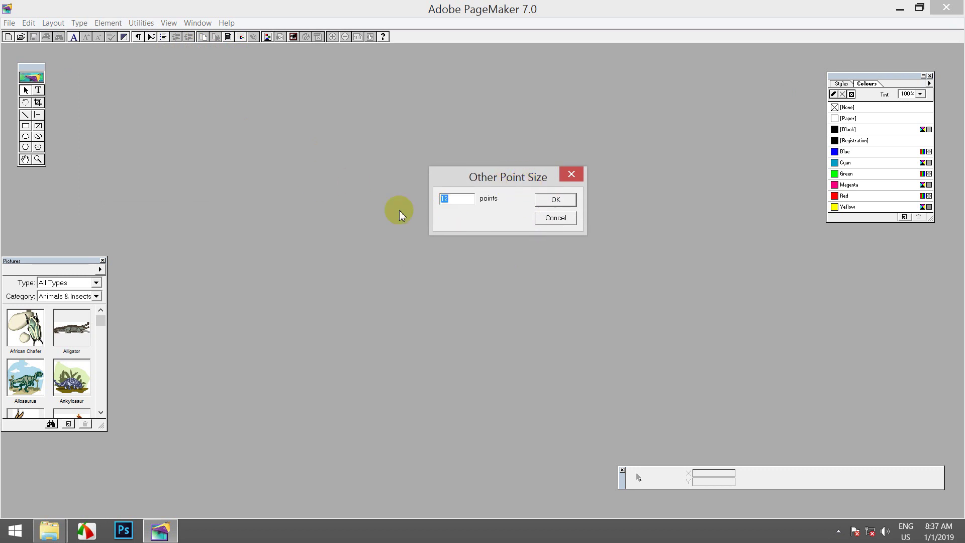
type("14")
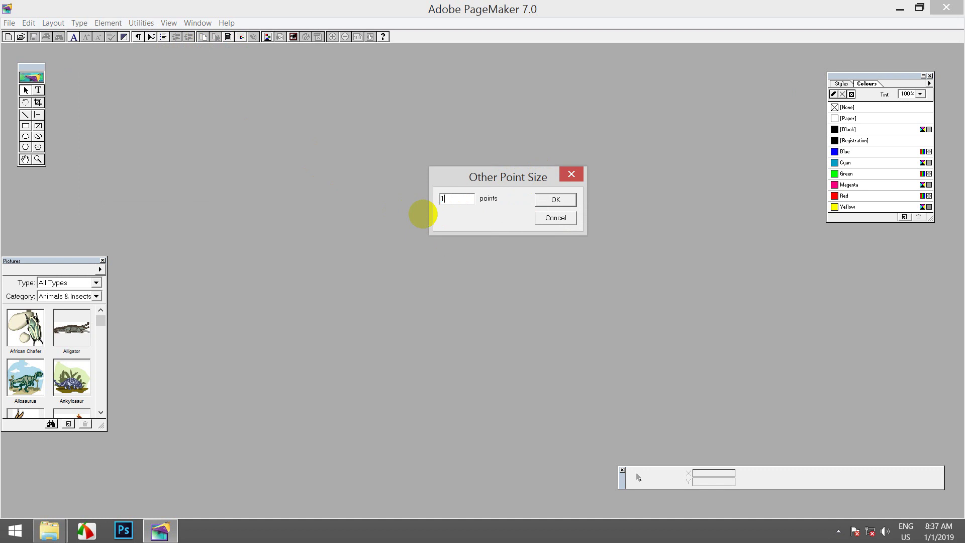
left_click(542, 205)
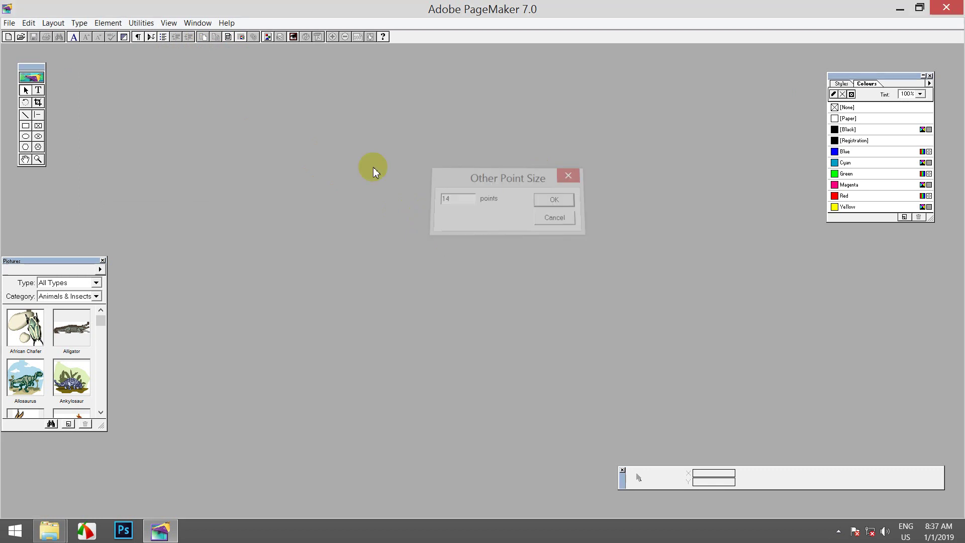
Step: Make -Win---Researcher the default font and confirm the type style stays Normal
left_click(76, 23)
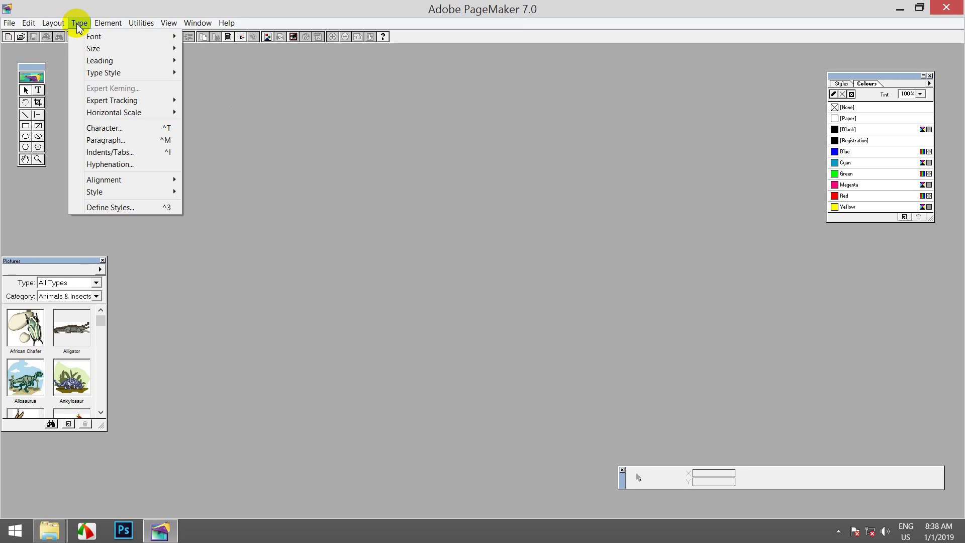
mouse_move(119, 37)
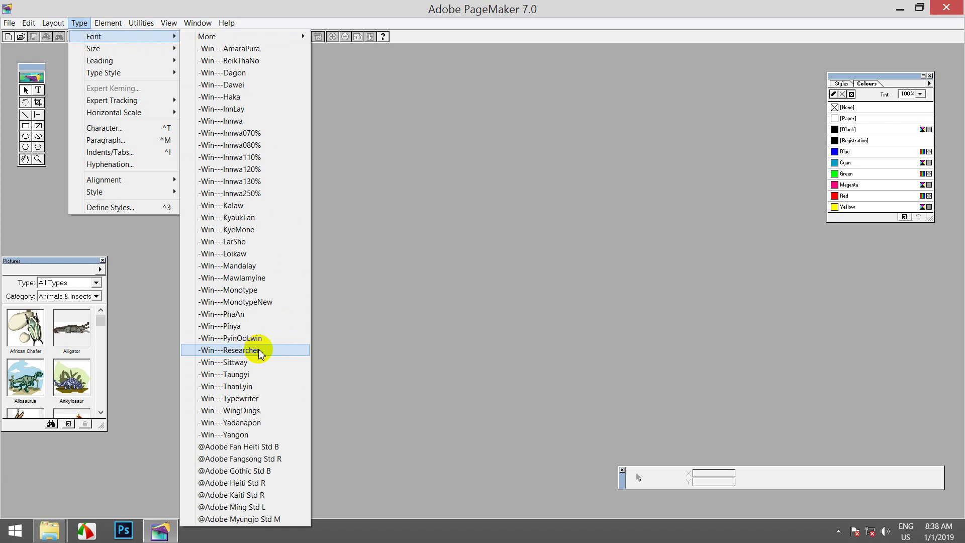
left_click(260, 350)
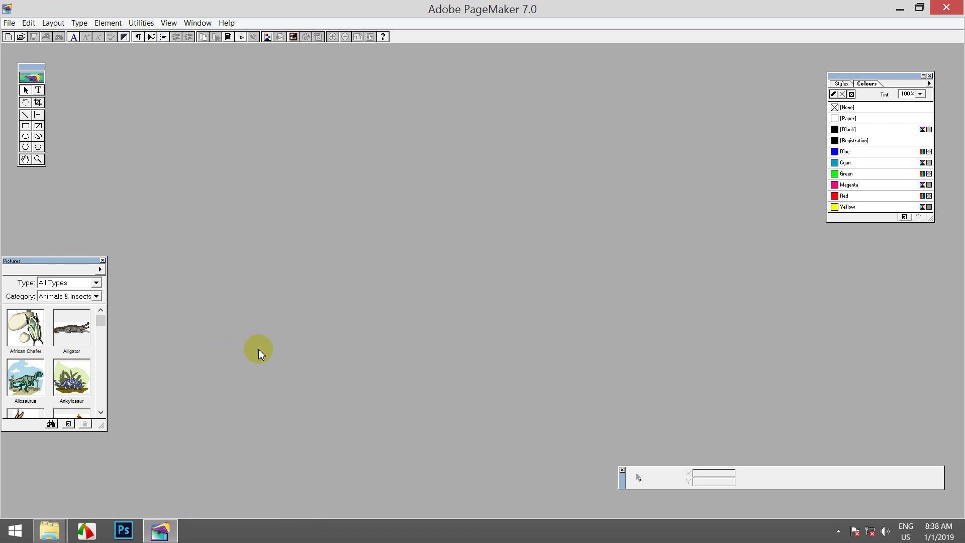
left_click(76, 23)
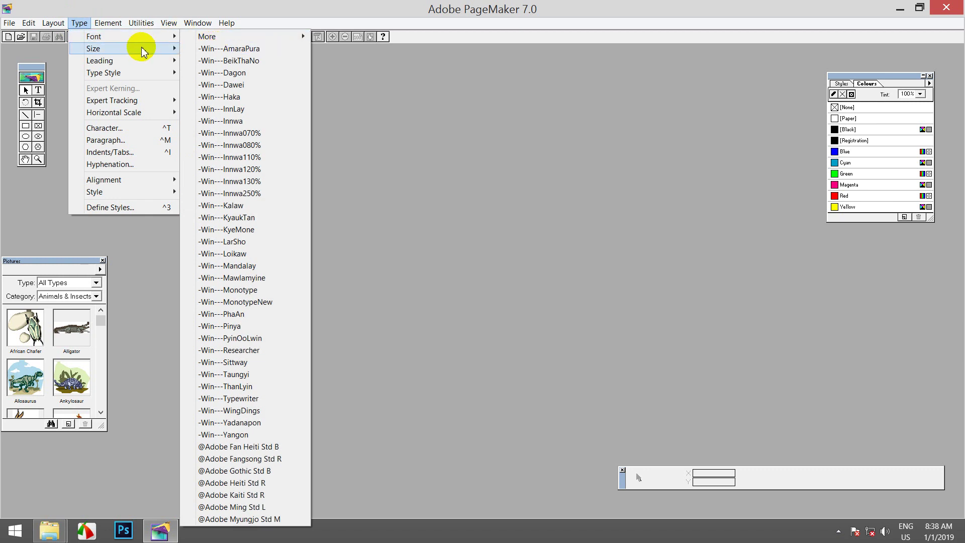
mouse_move(159, 74)
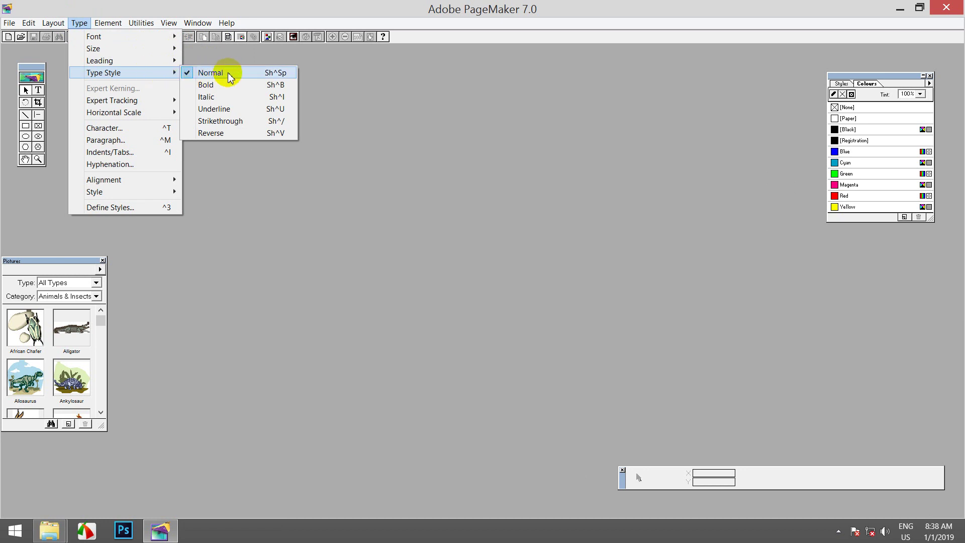
left_click(79, 23)
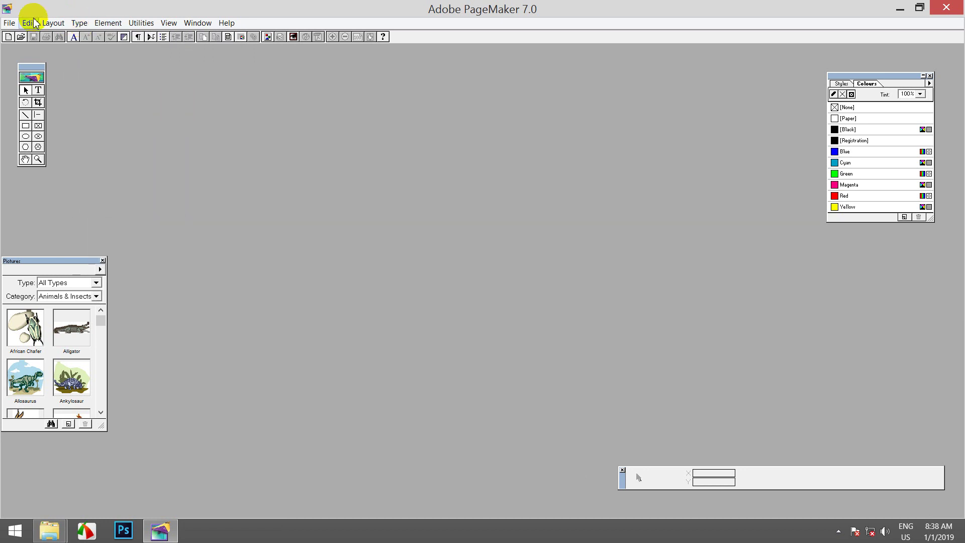
left_click(10, 23)
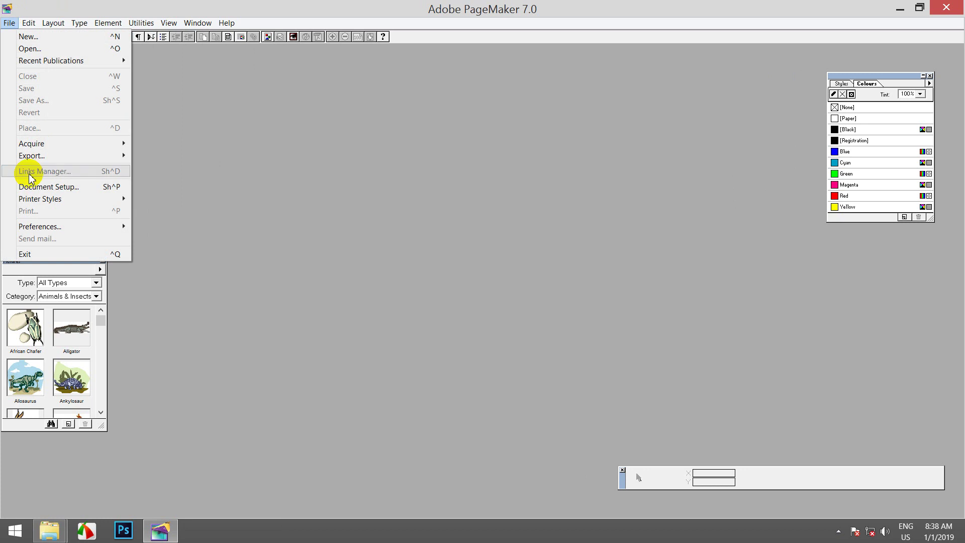
Step: Choose A4 page size and enter .5 for the Inside, Outside and Bottom margins
left_click(58, 189)
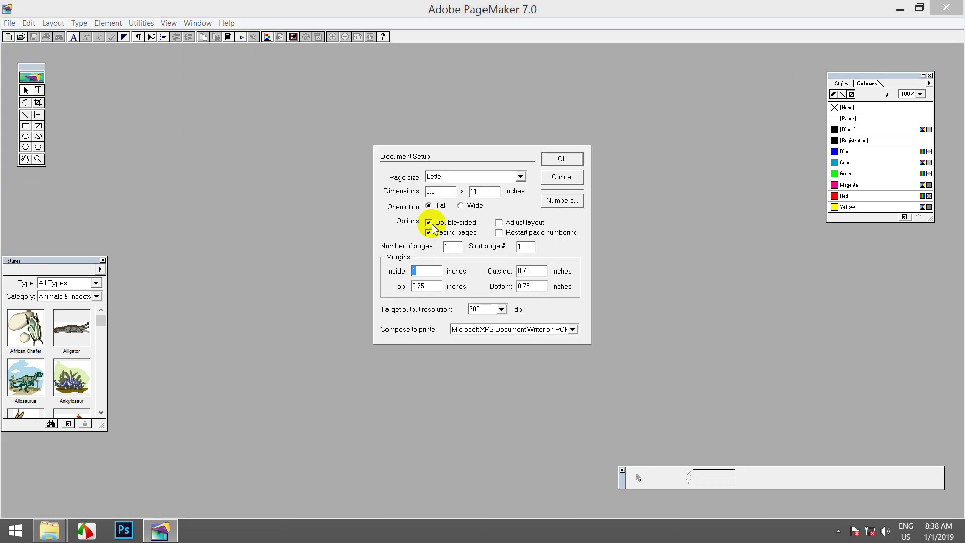
left_click(521, 176)
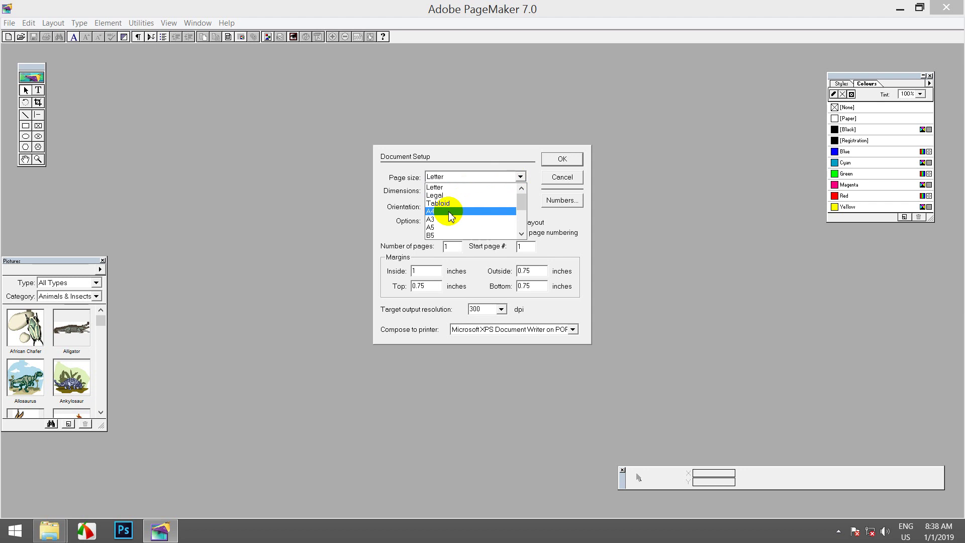
left_click(449, 210)
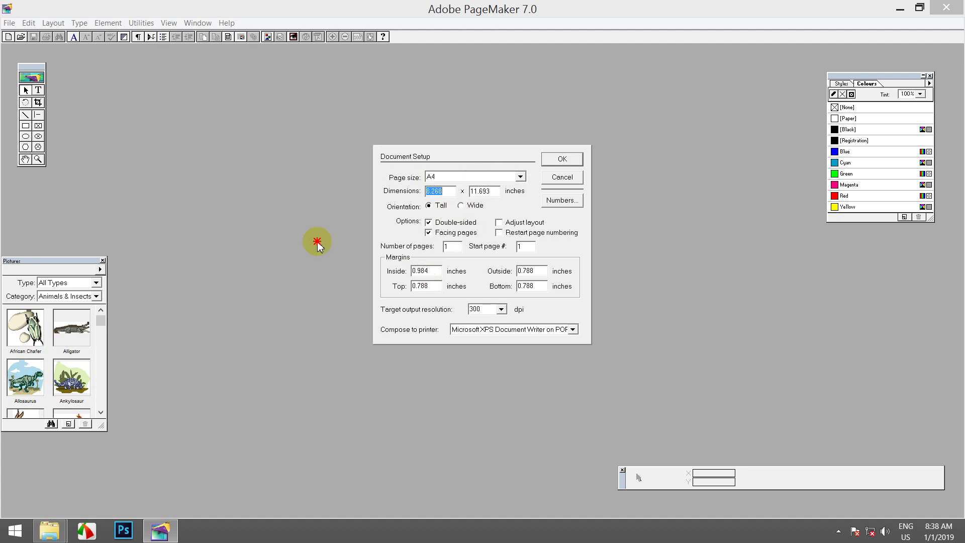
double_click(428, 271)
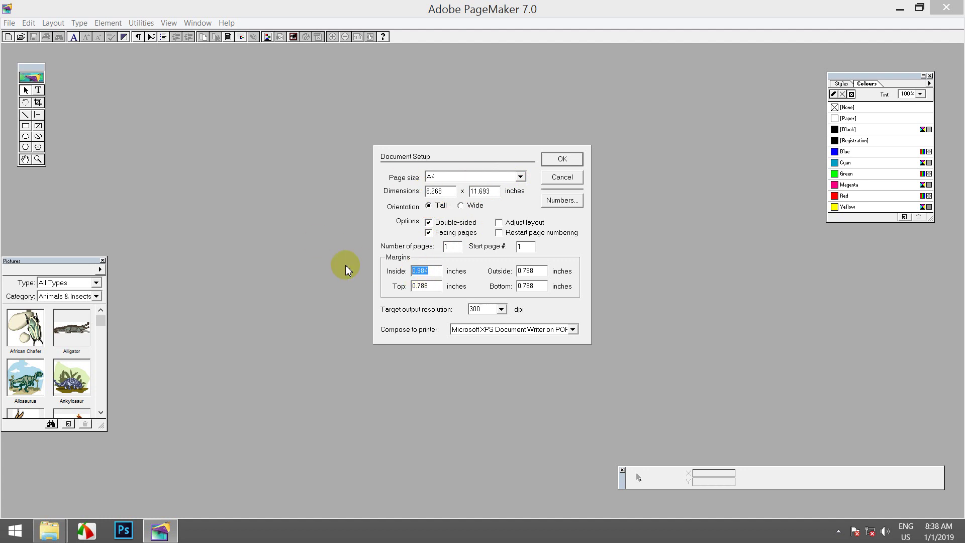
type(".5")
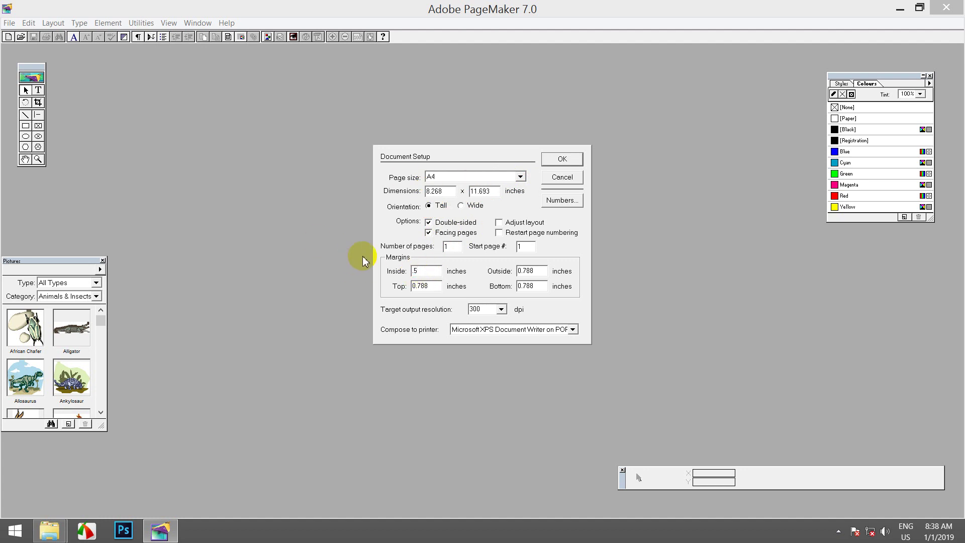
left_click_drag(429, 272, 400, 274)
key("ctrl+c")
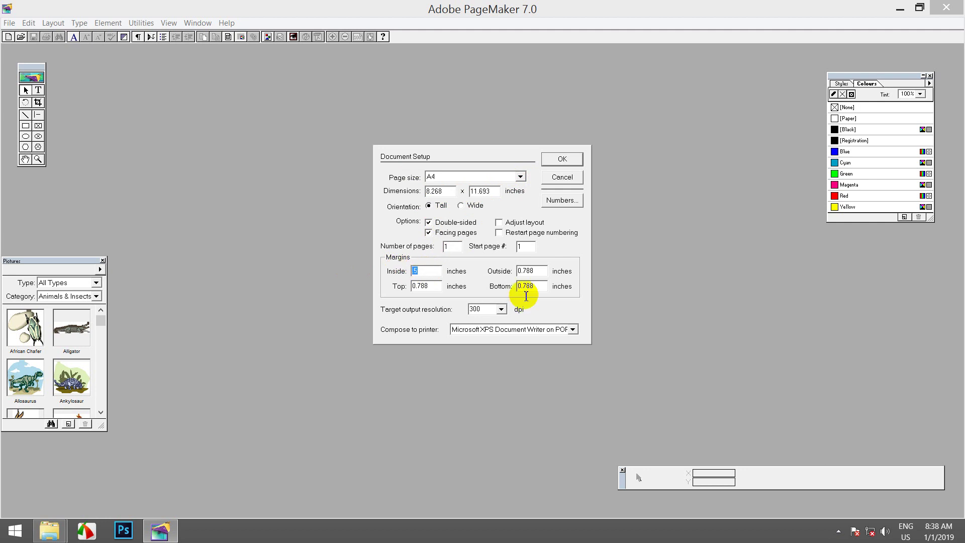
double_click(532, 271)
key("ctrl+v")
double_click(532, 285)
key("ctrl+v")
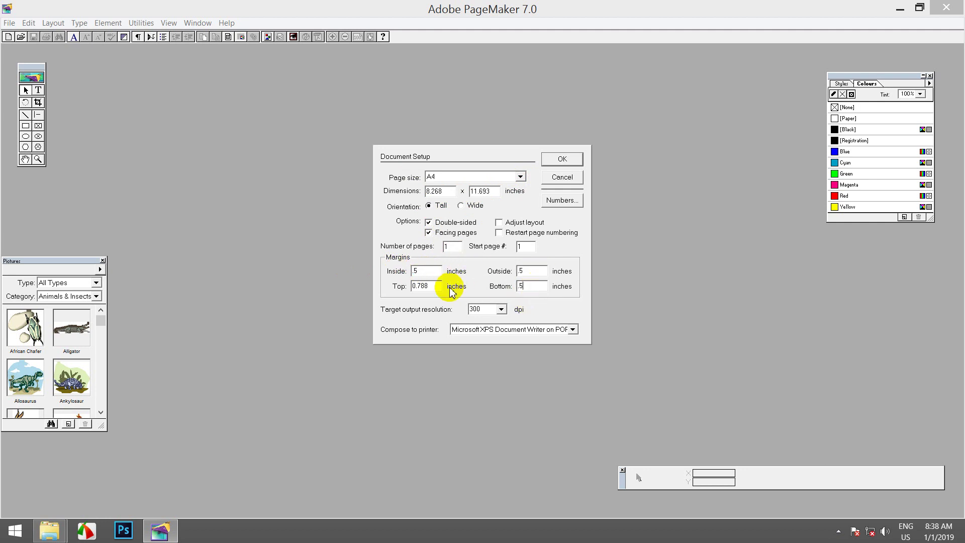
Step: Change the Inside, Outside, Top and Bottom margins to 0.4 inches and accept the setup
left_click_drag(434, 286, 391, 265)
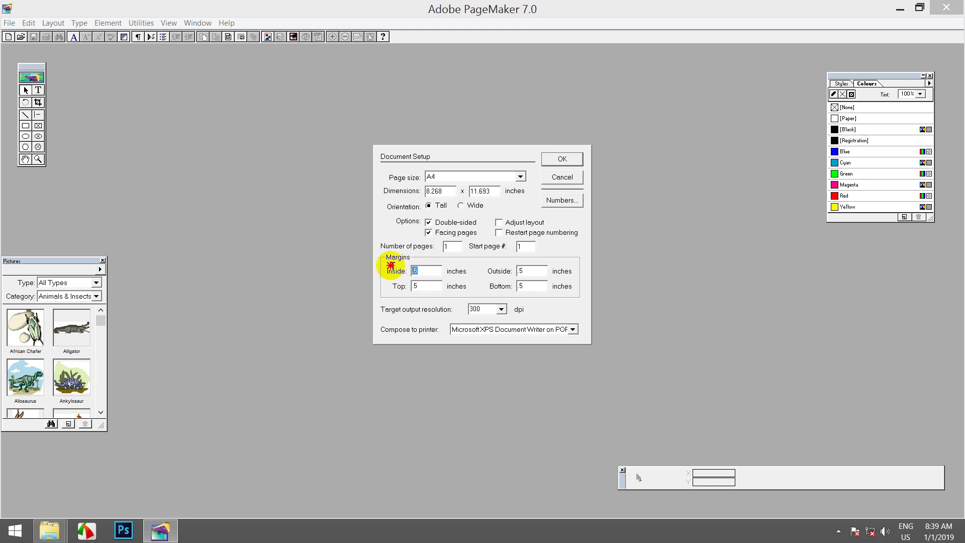
double_click(525, 286)
left_click_drag(426, 285, 398, 312)
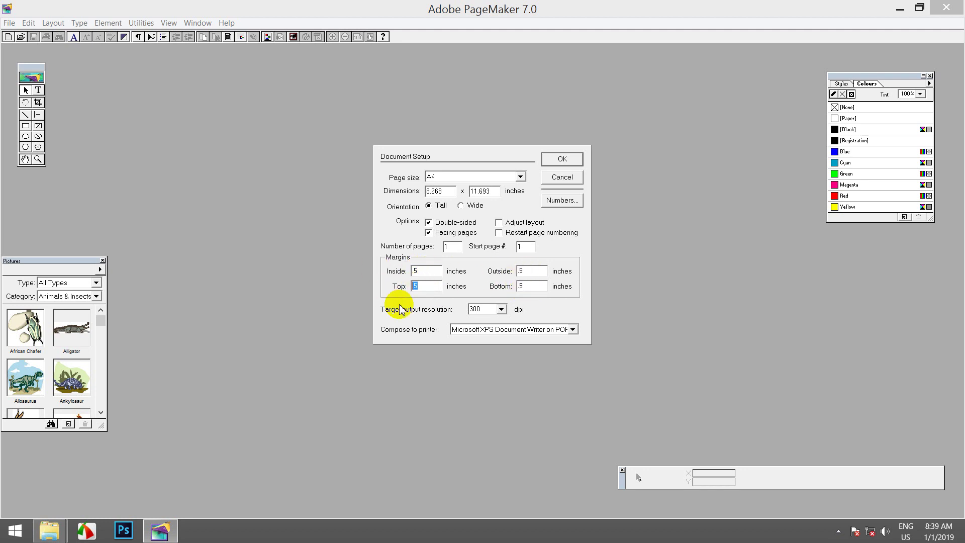
left_click_drag(430, 271, 360, 274)
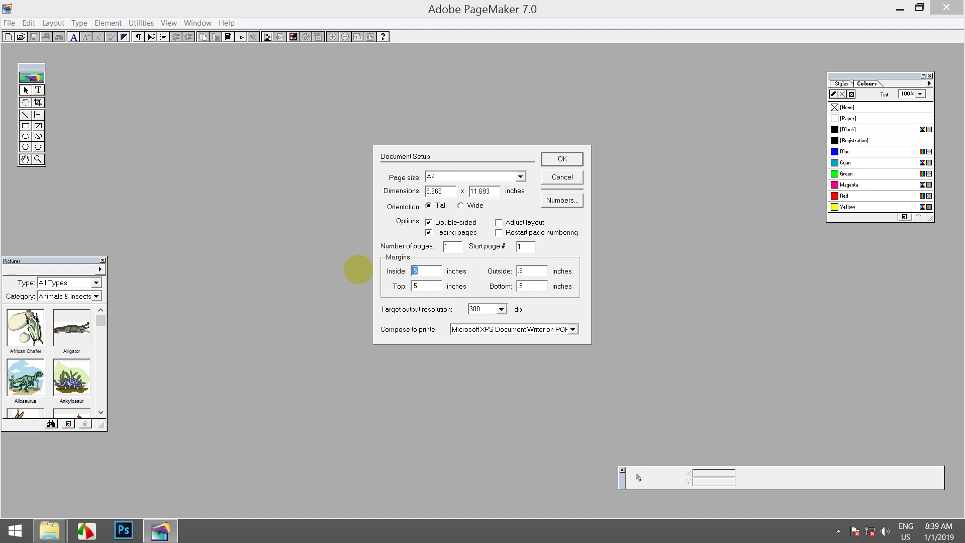
key("BackSpace")
type(".4")
left_click_drag(426, 274, 366, 263)
left_click(31, 22)
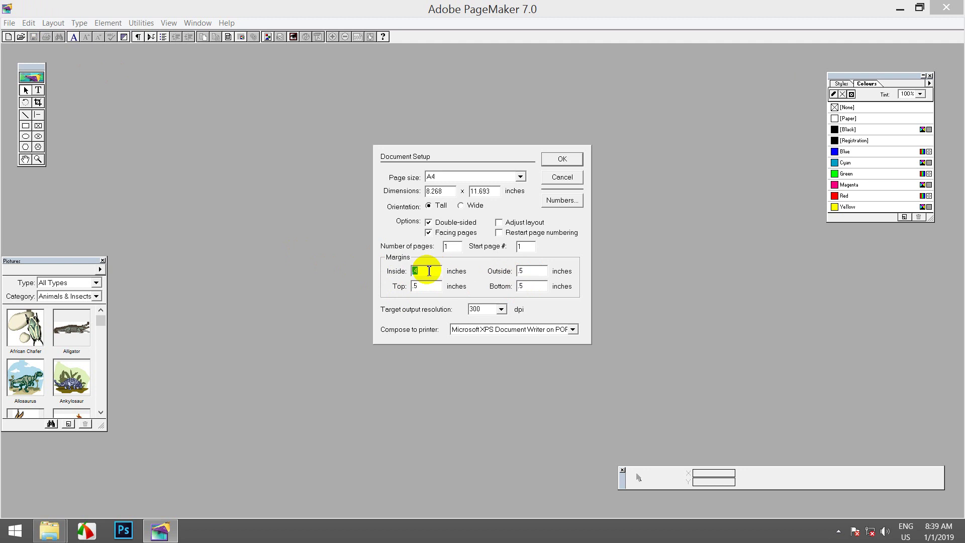
double_click(528, 270)
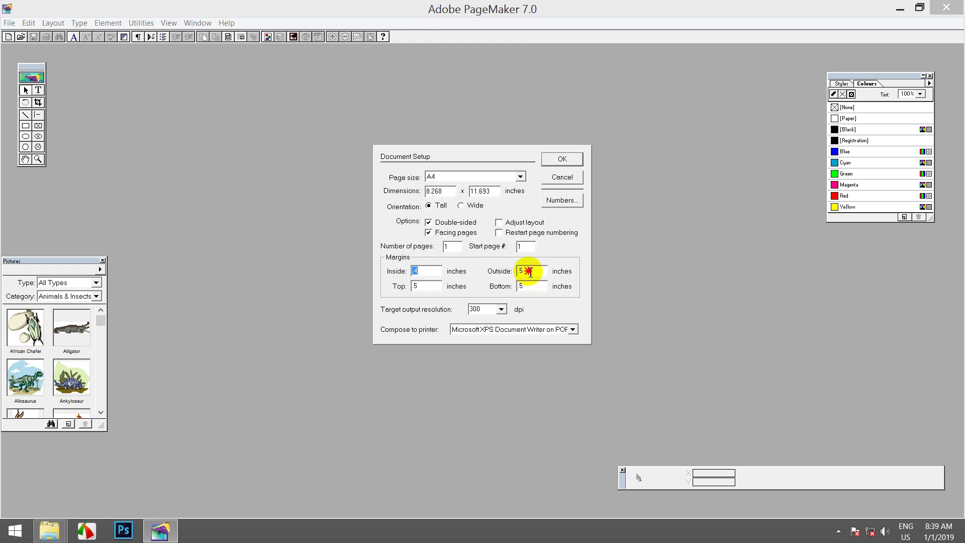
type(".4")
double_click(534, 287)
type(".4")
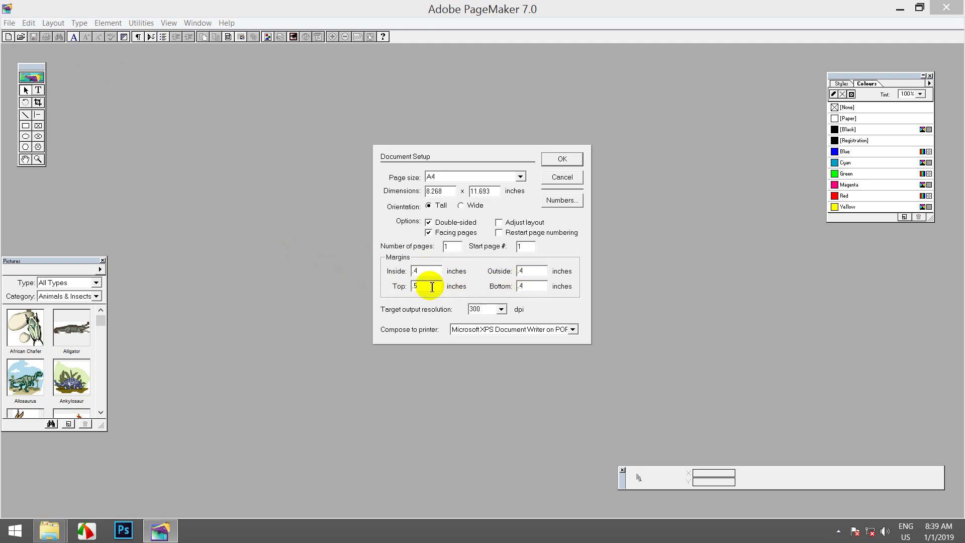
double_click(428, 285)
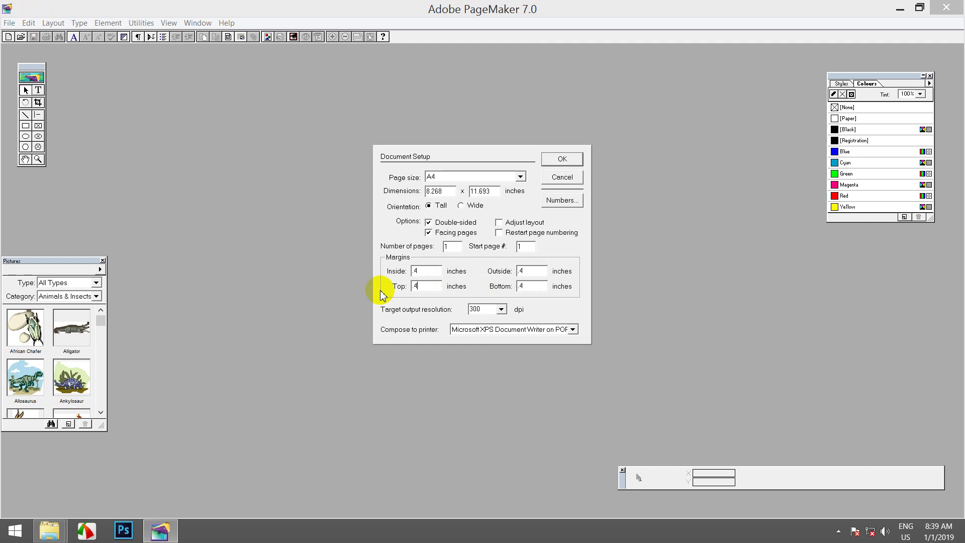
left_click(562, 159)
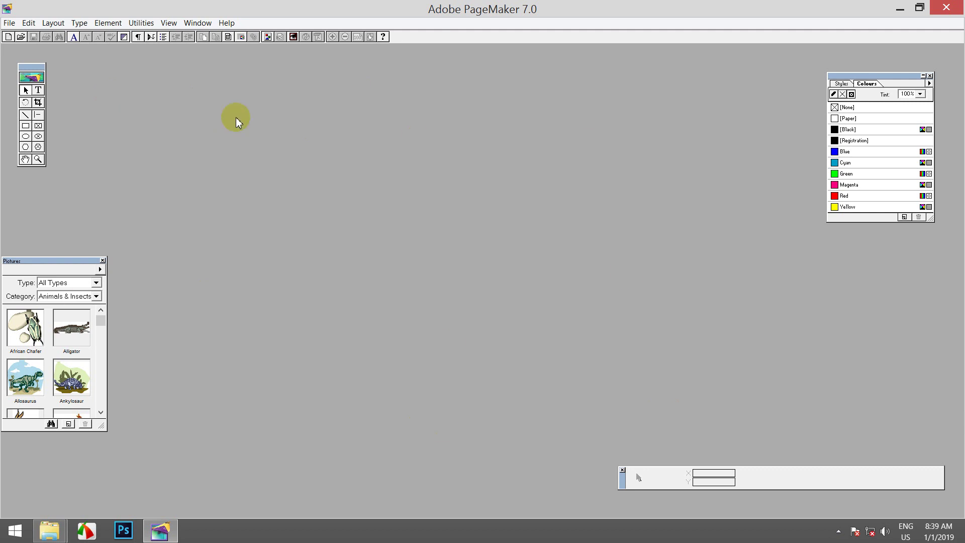
Step: Create a new A4 publication, Untitled-2, and maximize its window
left_click(10, 24)
left_click(22, 36)
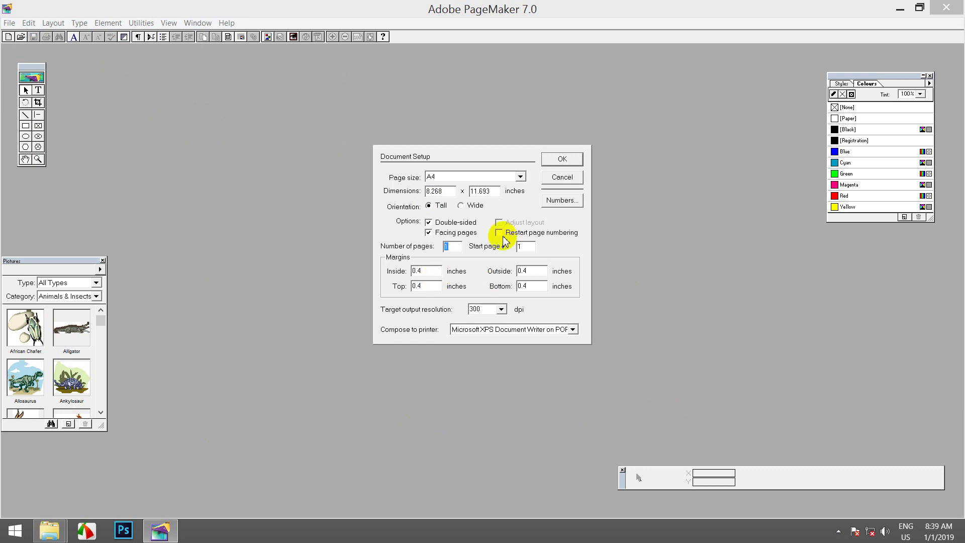
left_click(558, 158)
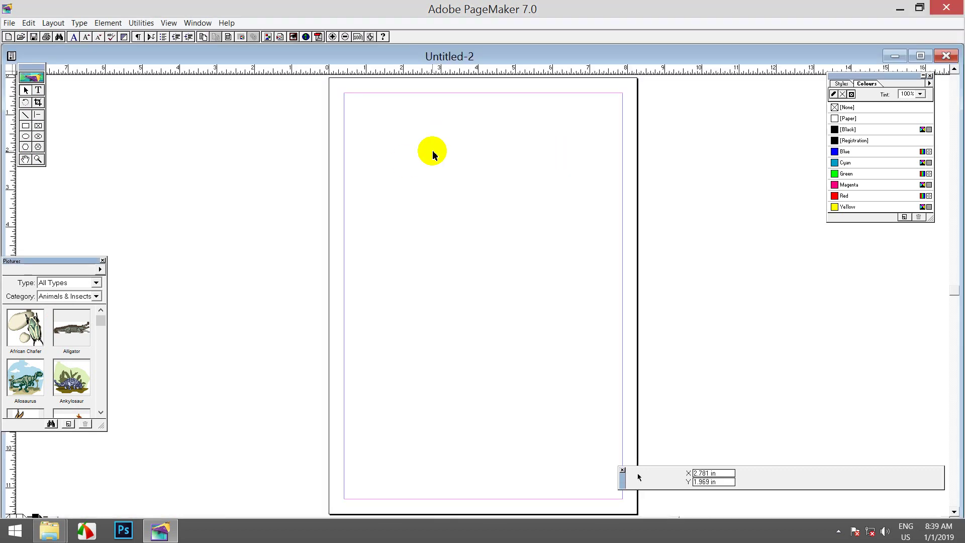
left_click(921, 56)
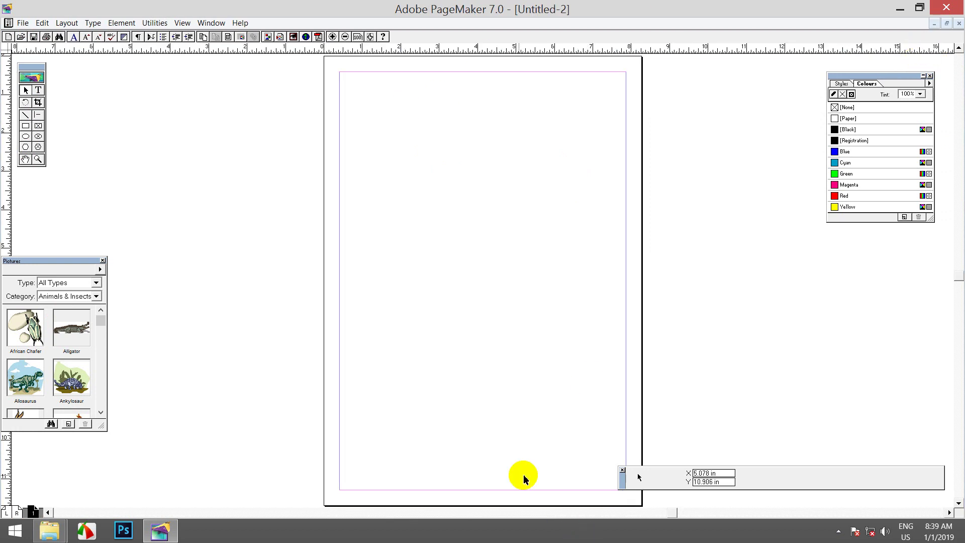
left_click(39, 91)
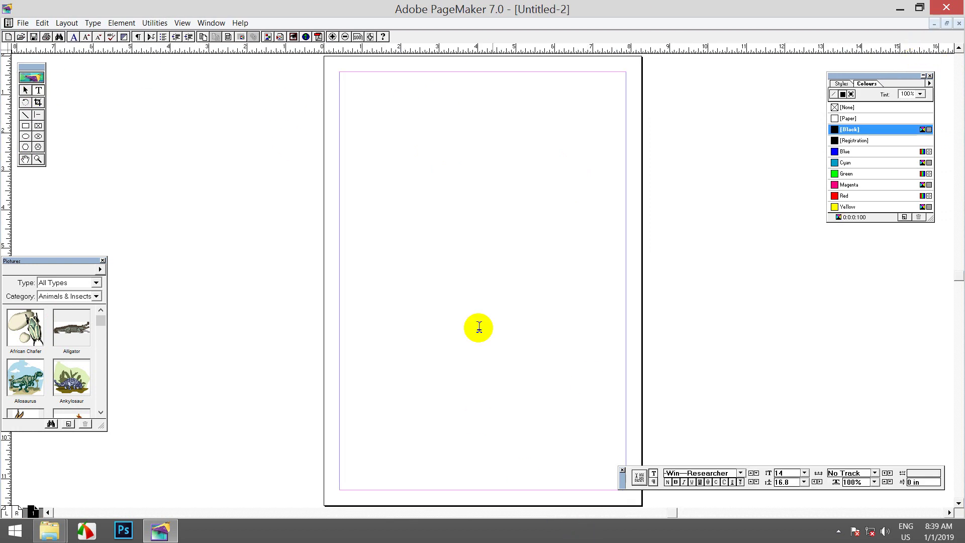
Step: Draw a text frame across the upper part of the page with the Text tool
left_click(558, 480)
left_click_drag(558, 480, 344, 475)
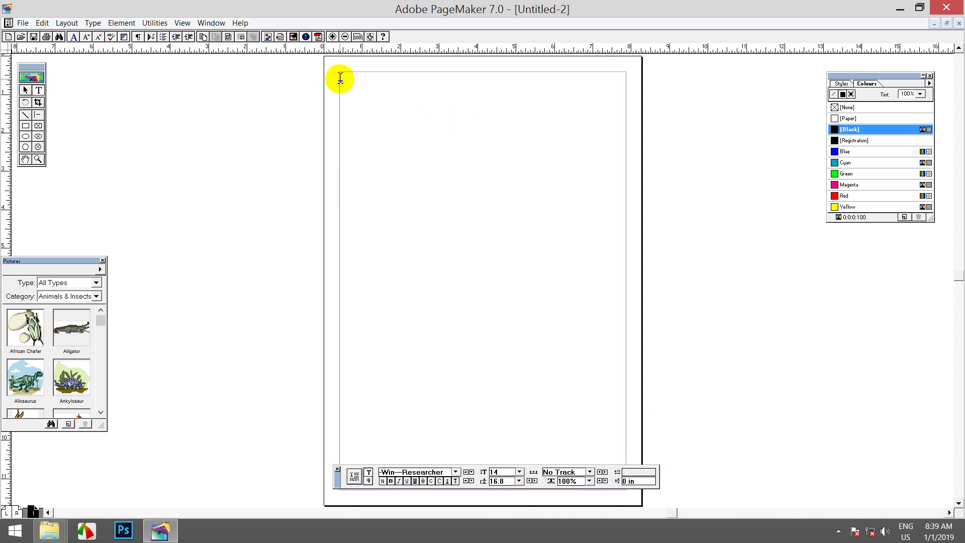
left_click_drag(341, 76, 618, 224)
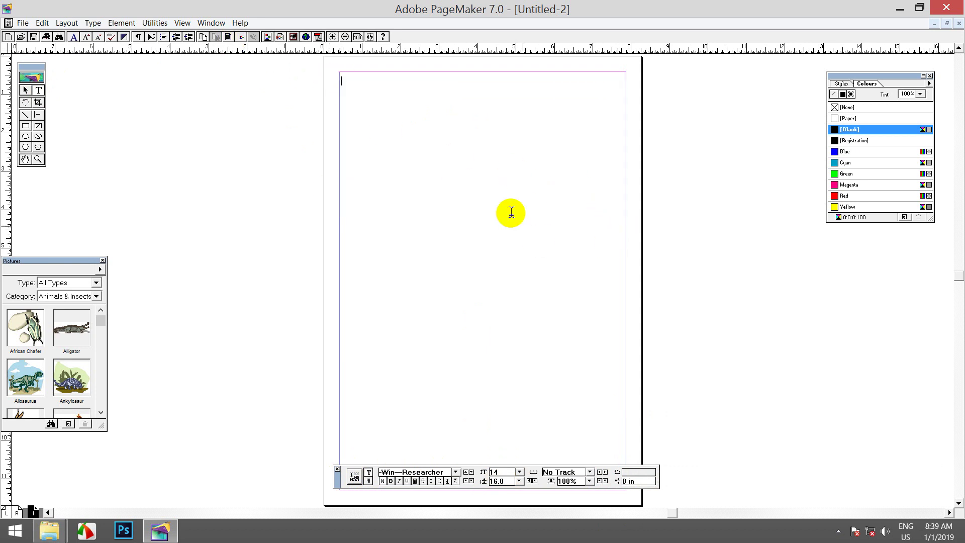
Step: Zoom in three levels on the page's top-left corner and place the insertion point at the margin
left_click(332, 36)
left_click(333, 37)
left_click(334, 37)
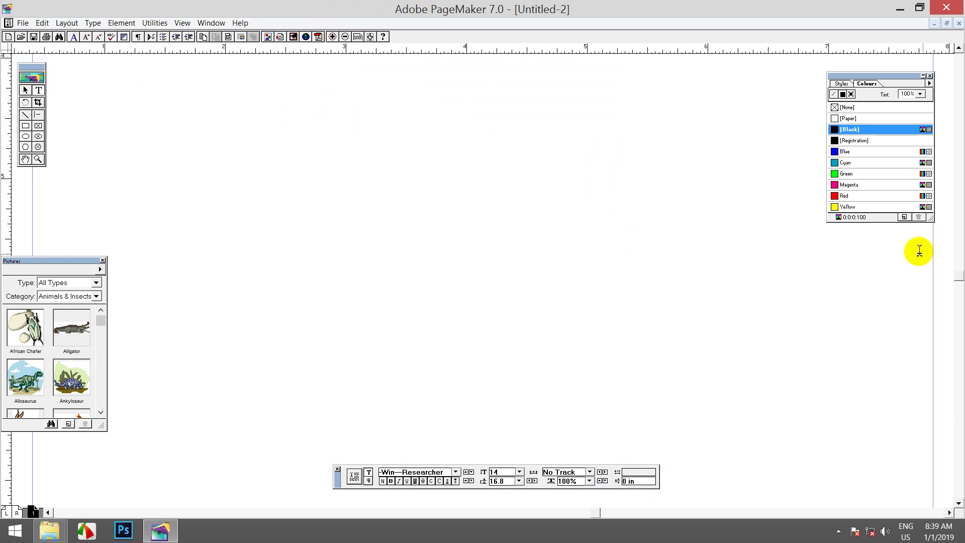
left_click(957, 205)
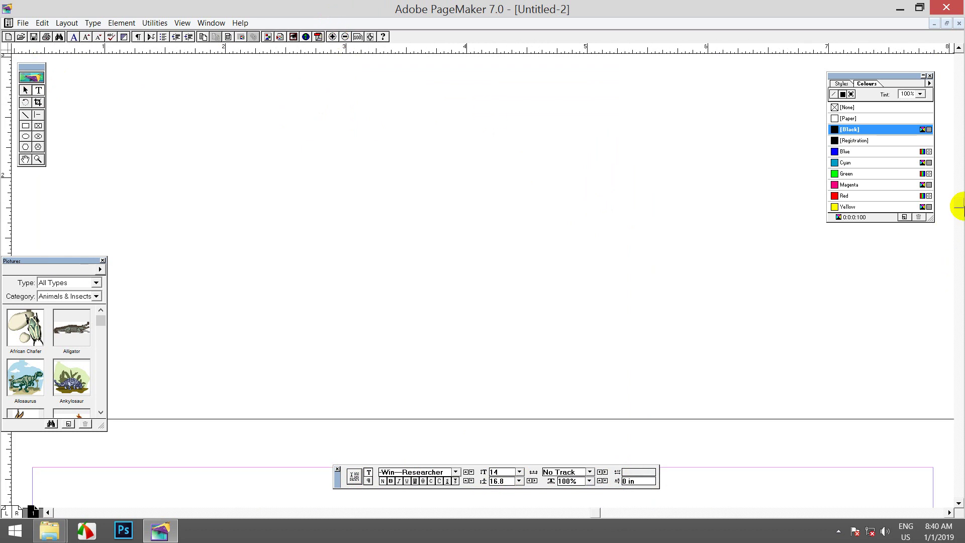
left_click(958, 214)
left_click(958, 231)
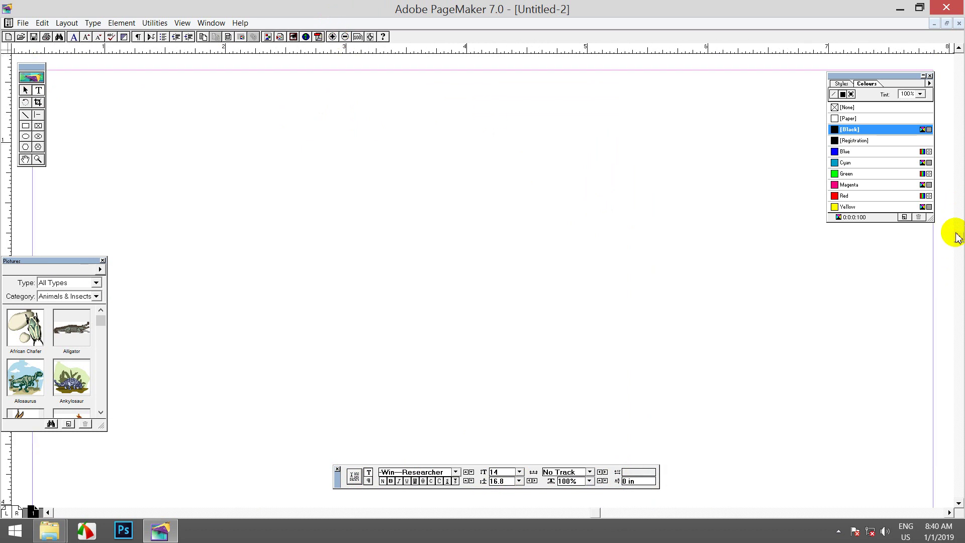
left_click_drag(362, 181, 465, 192)
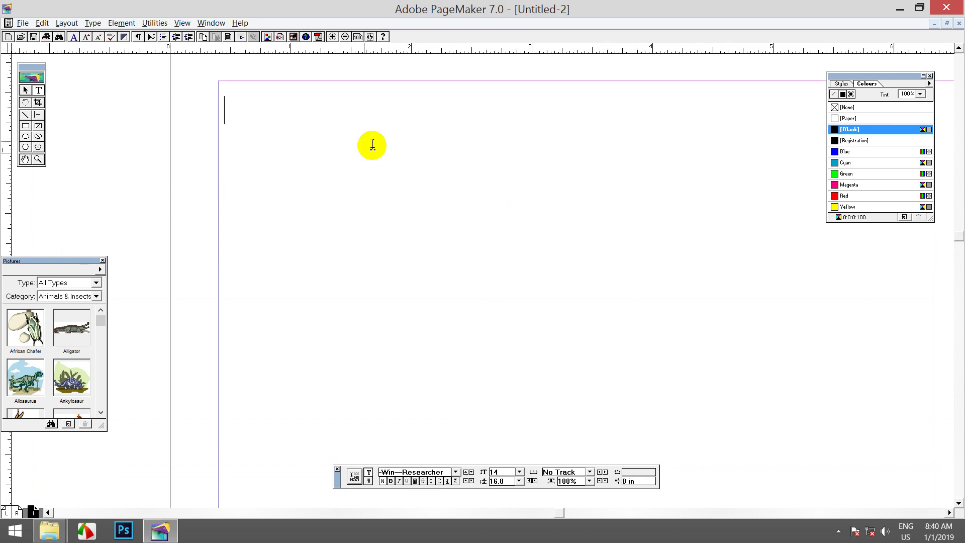
left_click(240, 104)
Step: Type the first Burmese address line in -Win---Researcher and select the whole line
type("ar")
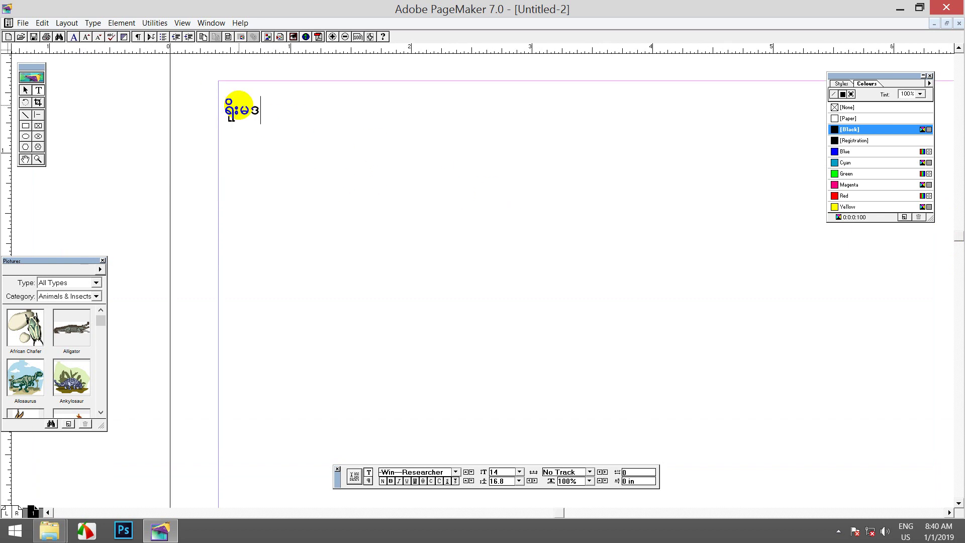
type("spfwB")
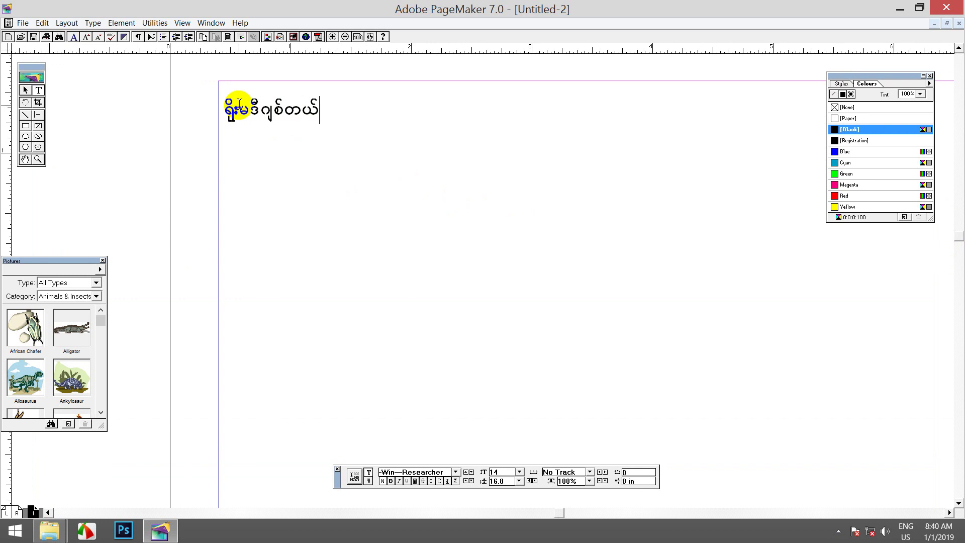
type("acwfykHe")
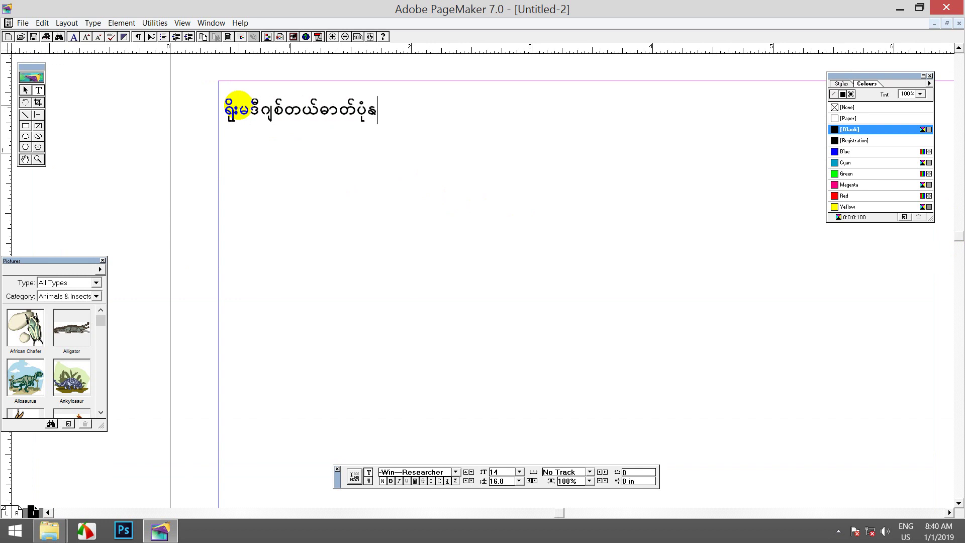
type("SifhAd'")
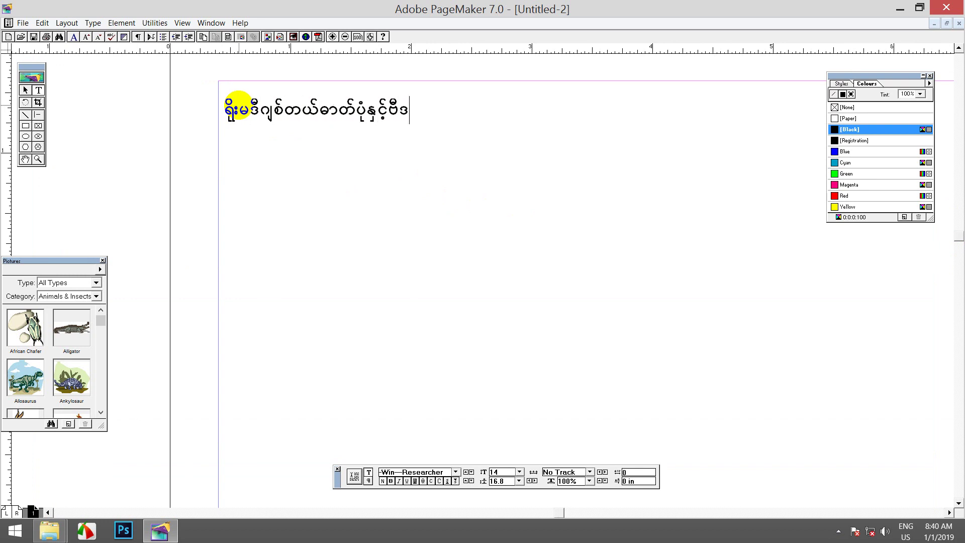
type(",dk&dkufu")
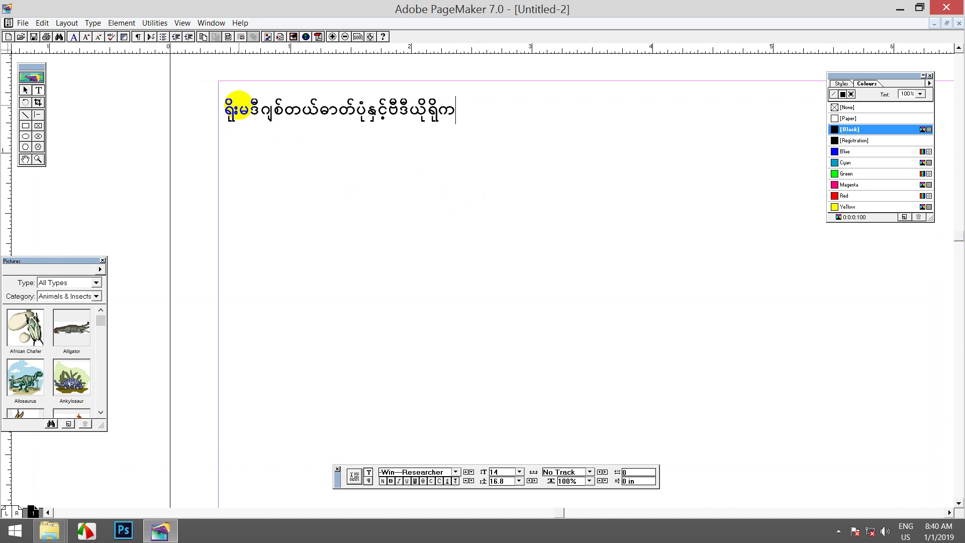
type("l;wnf;jzwfa")
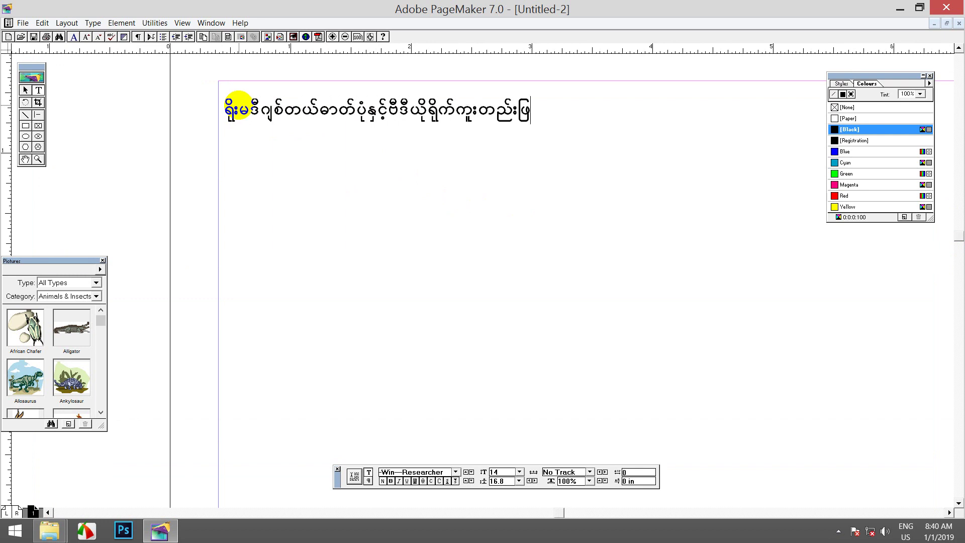
type("&;qdkif")
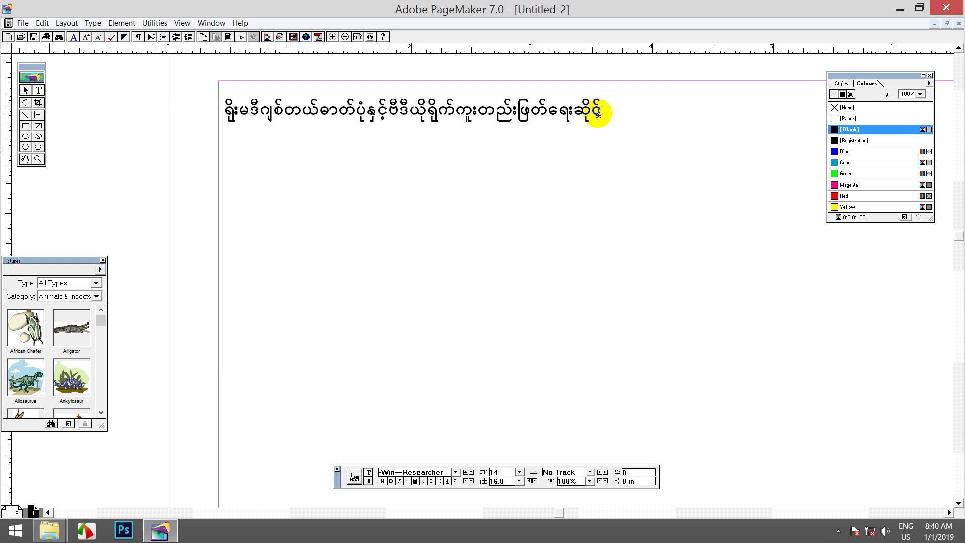
left_click_drag(603, 110, 216, 110)
left_click(598, 116)
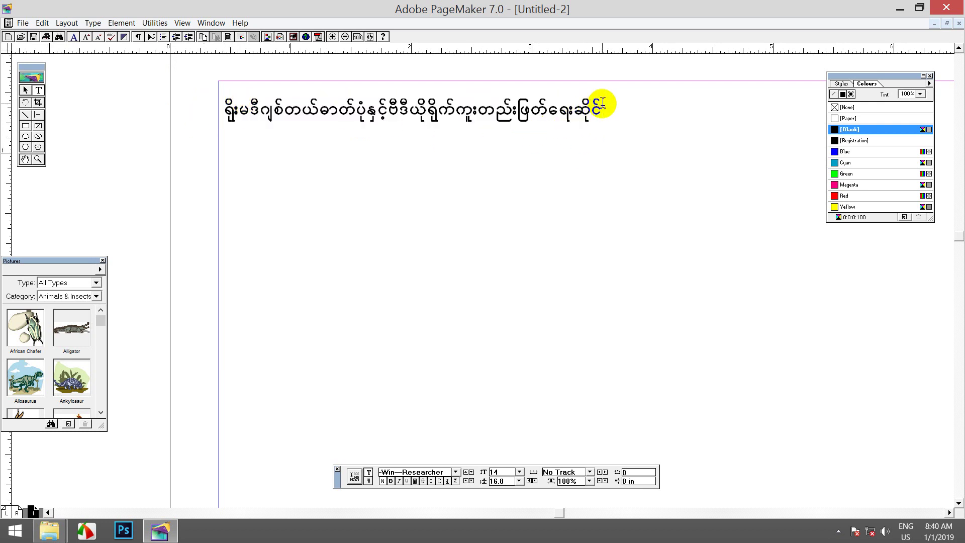
key("ctrl+a")
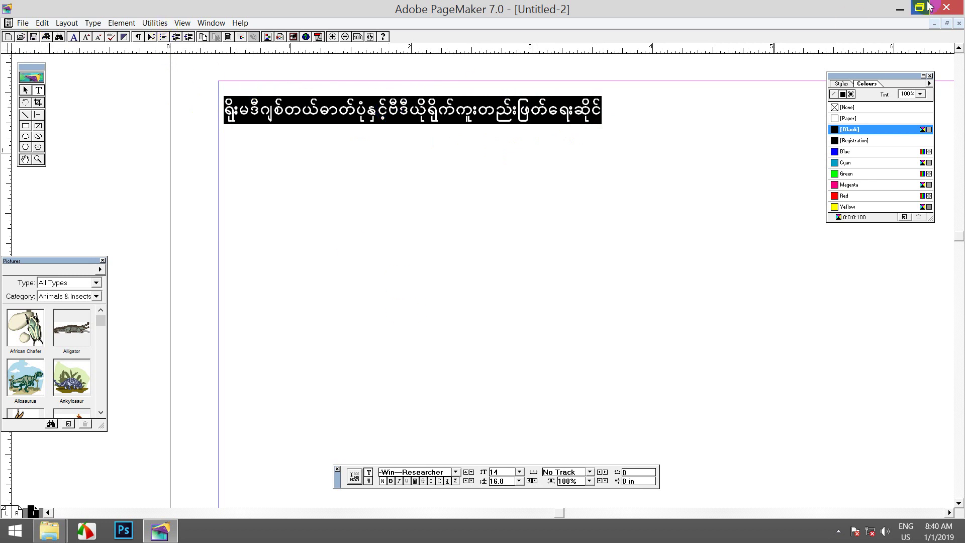
Step: Close Untitled-2 without saving and start a new A4 one-page publication
left_click(959, 23)
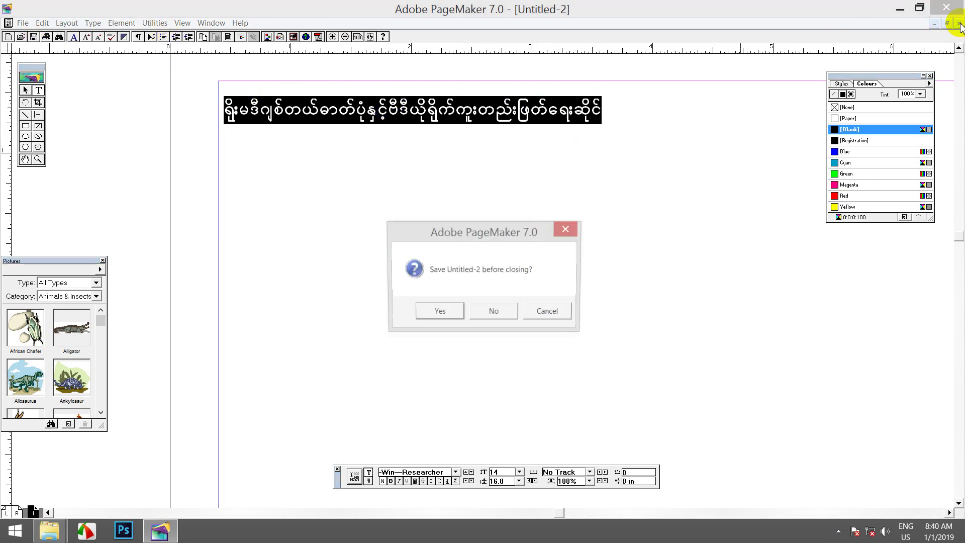
left_click(487, 305)
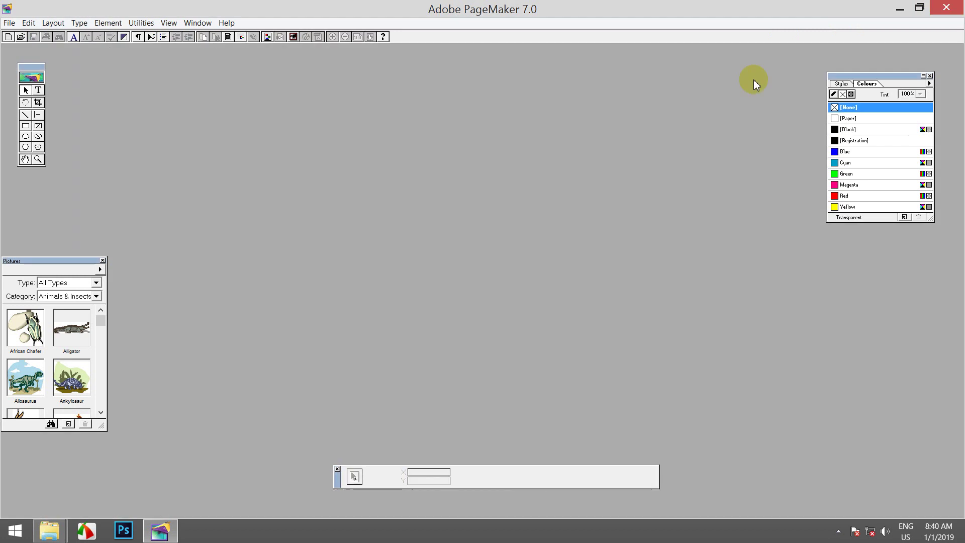
left_click(10, 26)
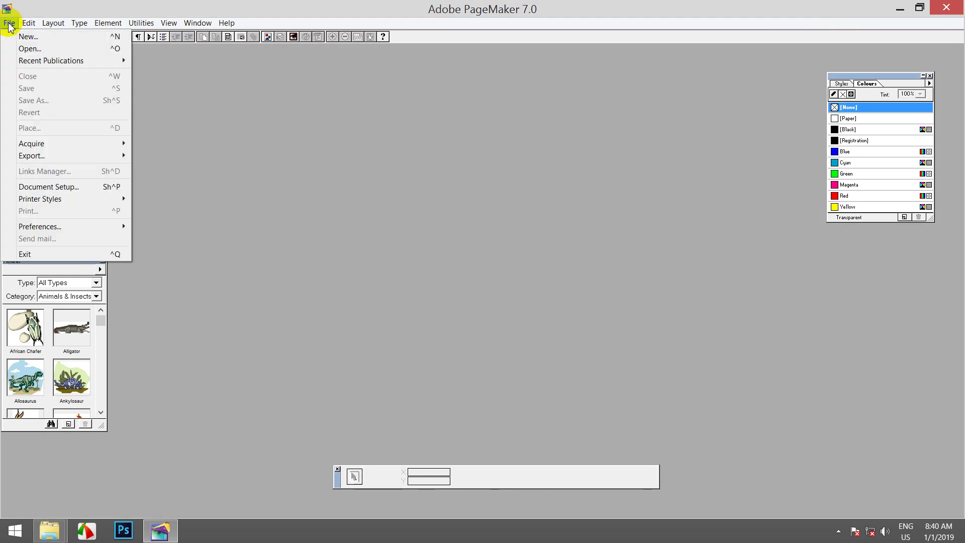
left_click(19, 34)
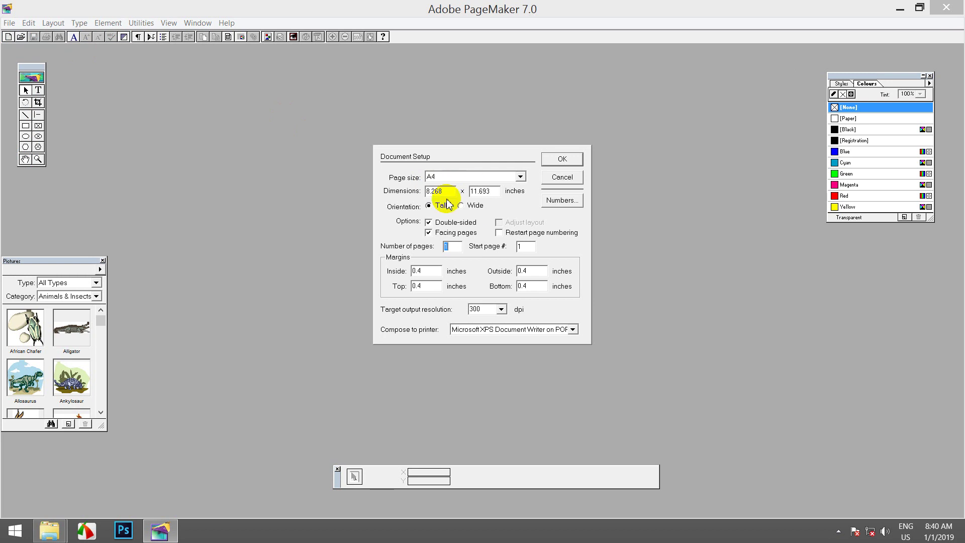
left_click(556, 160)
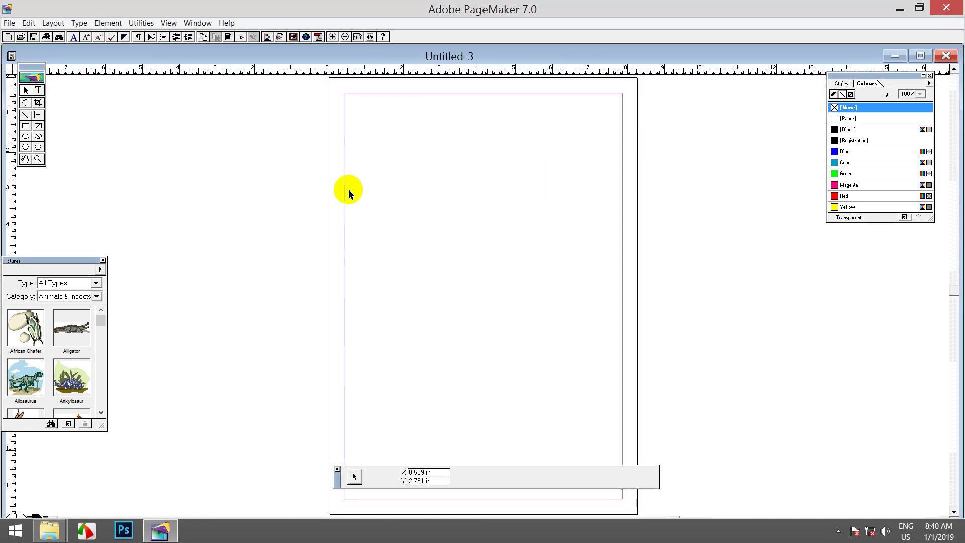
Step: Type a short test word at the top-left margin, then delete it
left_click(37, 89)
left_click(355, 134)
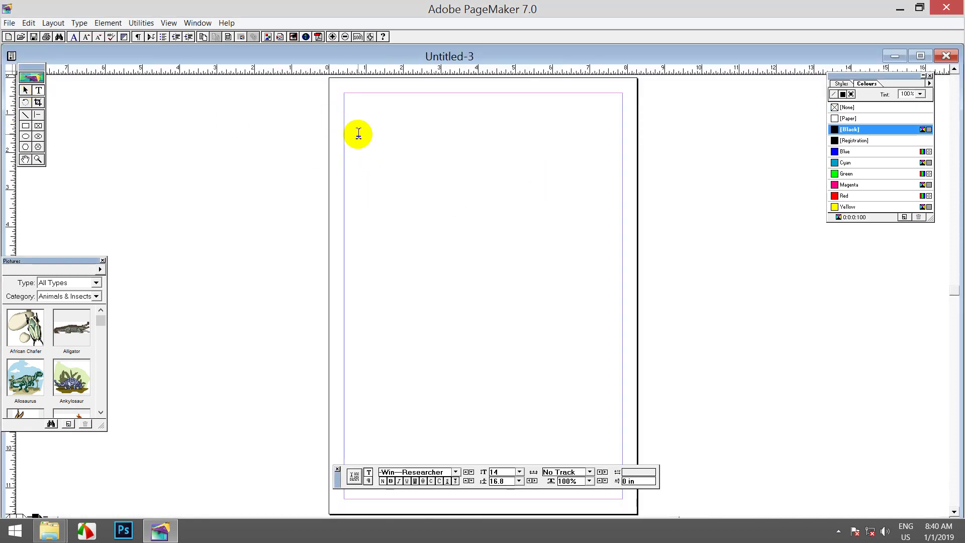
left_click(348, 133)
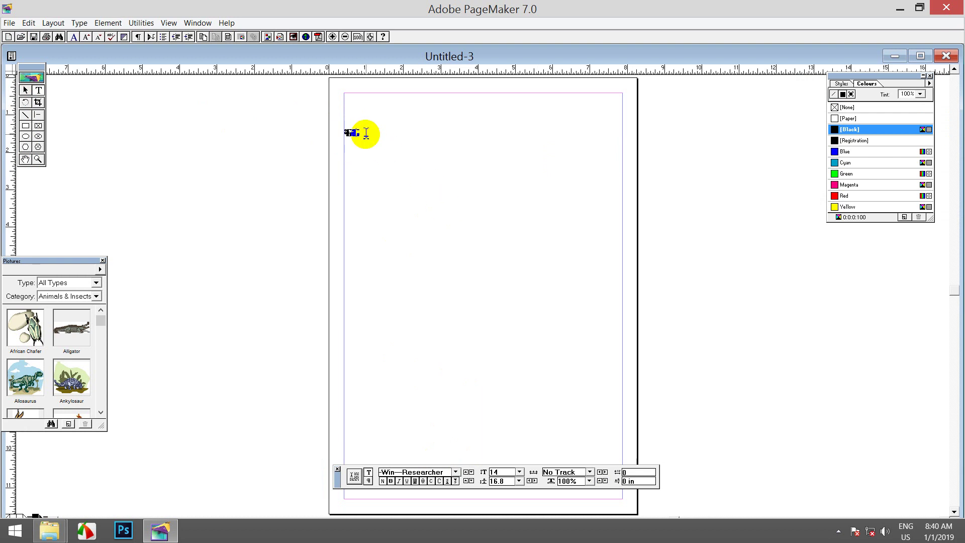
double_click(347, 134)
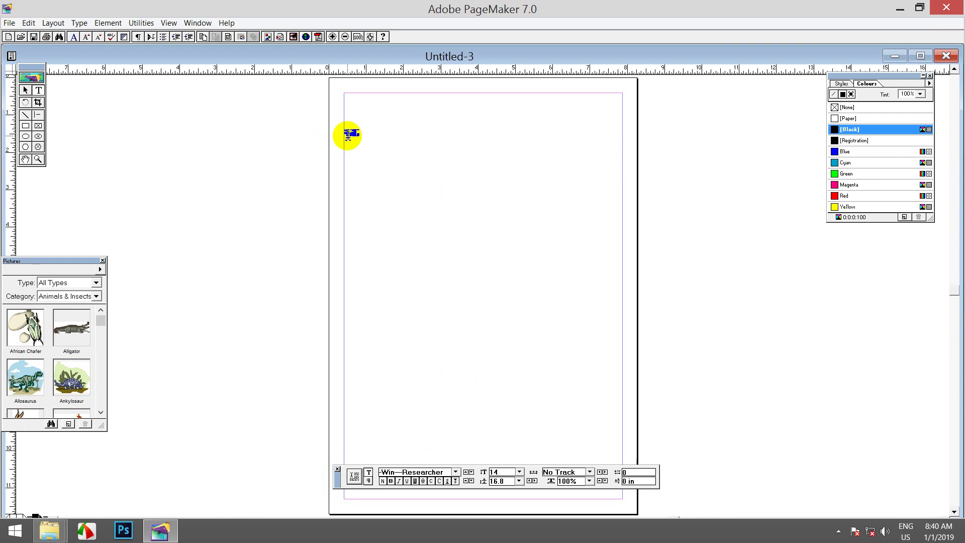
key("BackSpace")
left_click(346, 133)
Step: Zoom in on the text area, then close the trial publication without saving
left_click(332, 36)
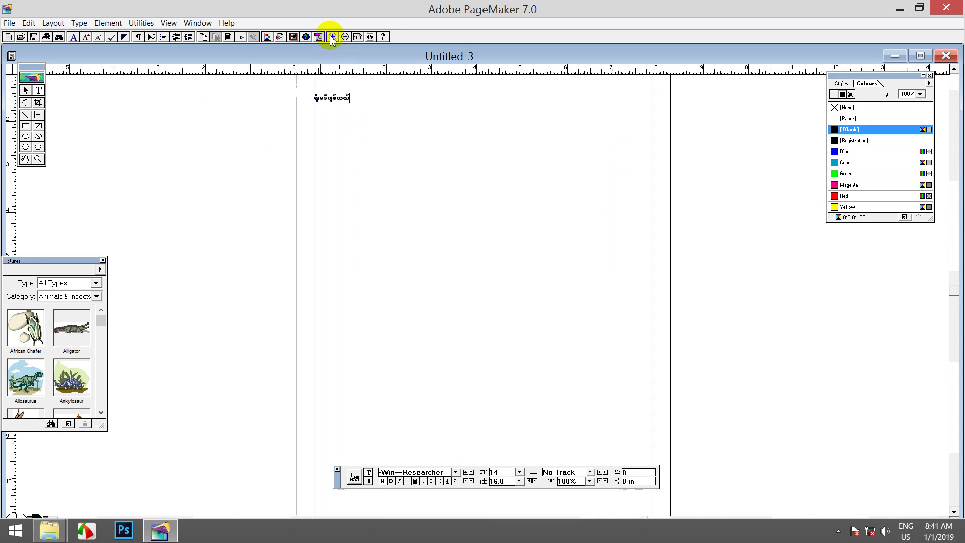
left_click(332, 36)
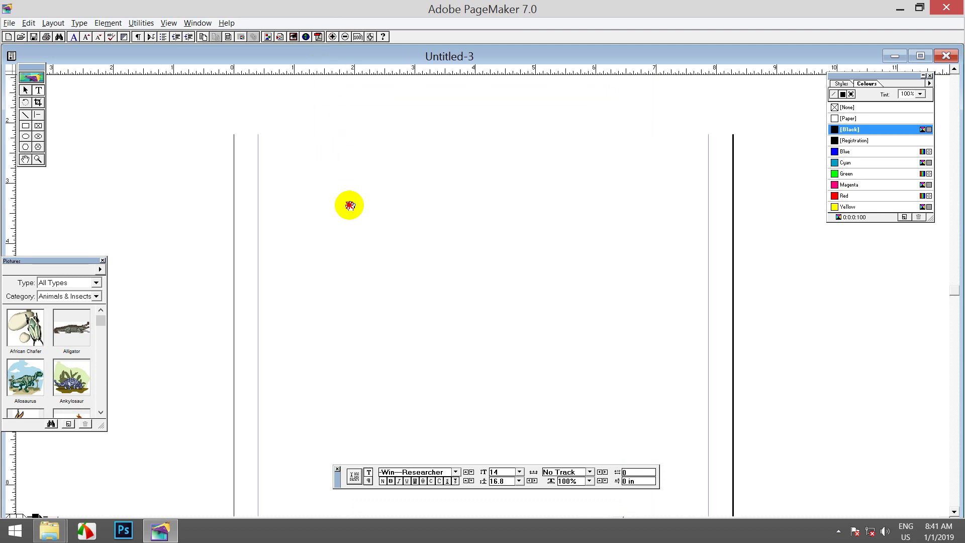
scroll(346, 204, "up", 5)
left_click(332, 38)
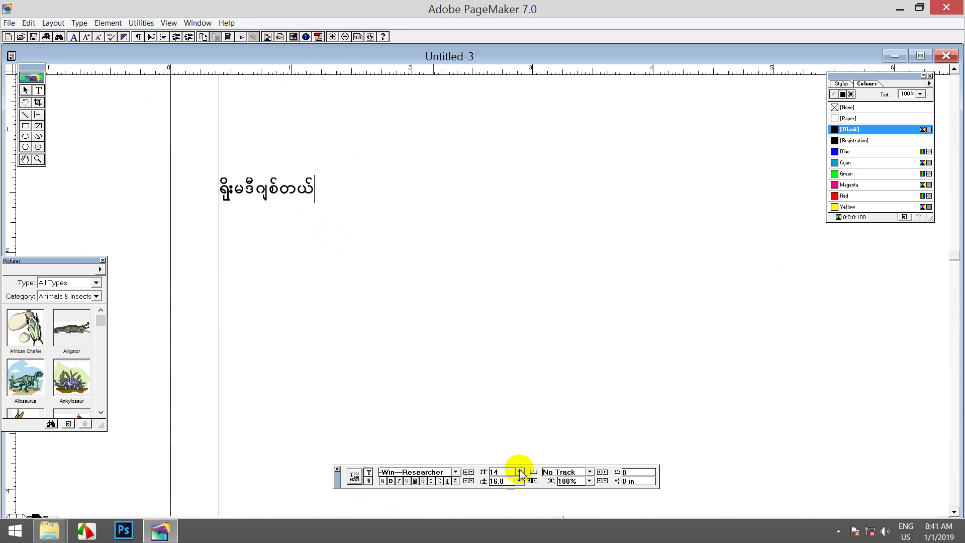
left_click(946, 56)
left_click(485, 316)
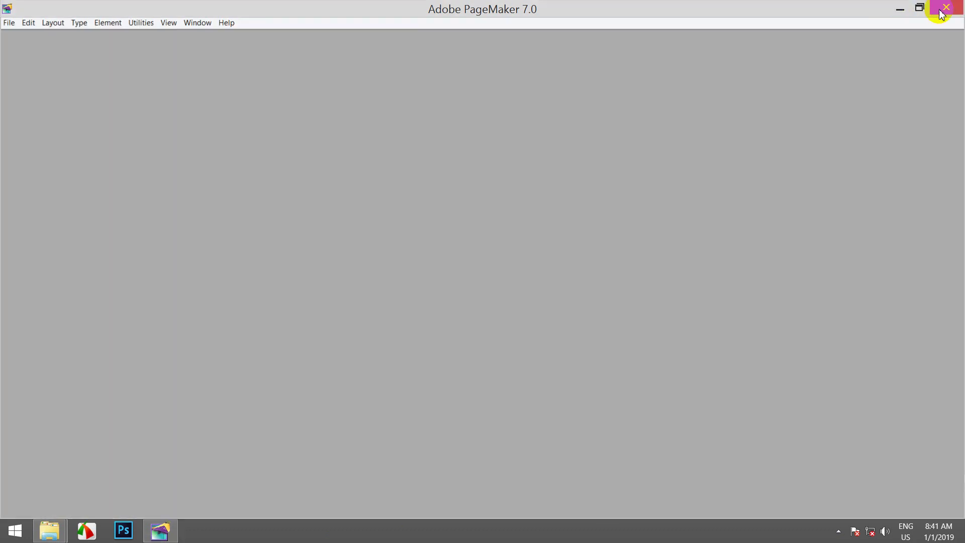
Step: Quit PageMaker and relaunch it from the desktop shortcut
left_click(937, 9)
right_click(543, 184)
left_click(204, 49)
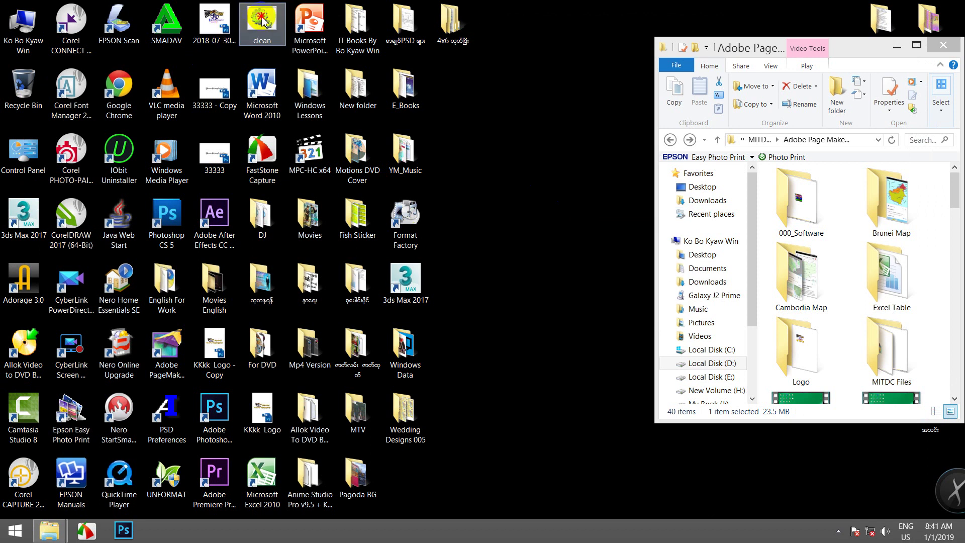
left_click(186, 359)
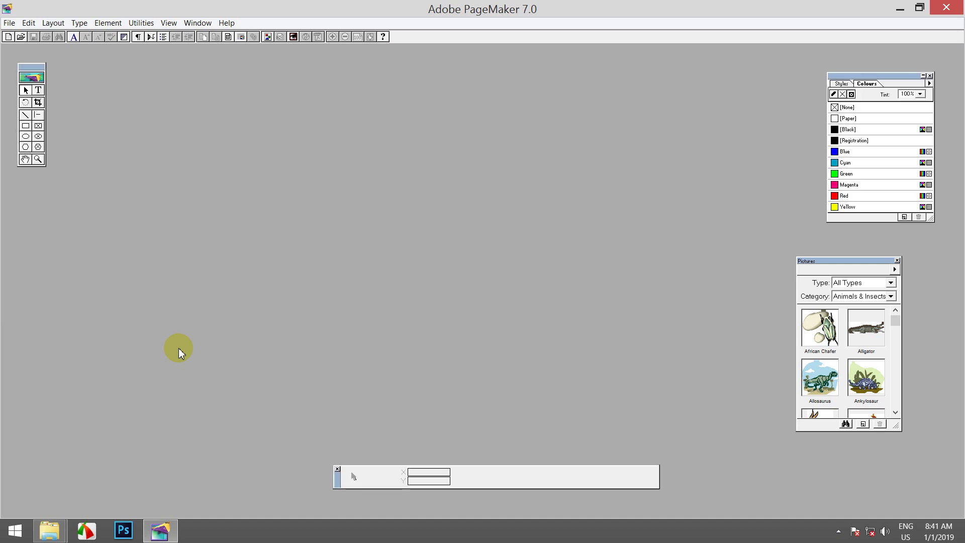
Step: Create a new A4 publication and zoom into its top-left corner with the Text tool active
left_click(8, 37)
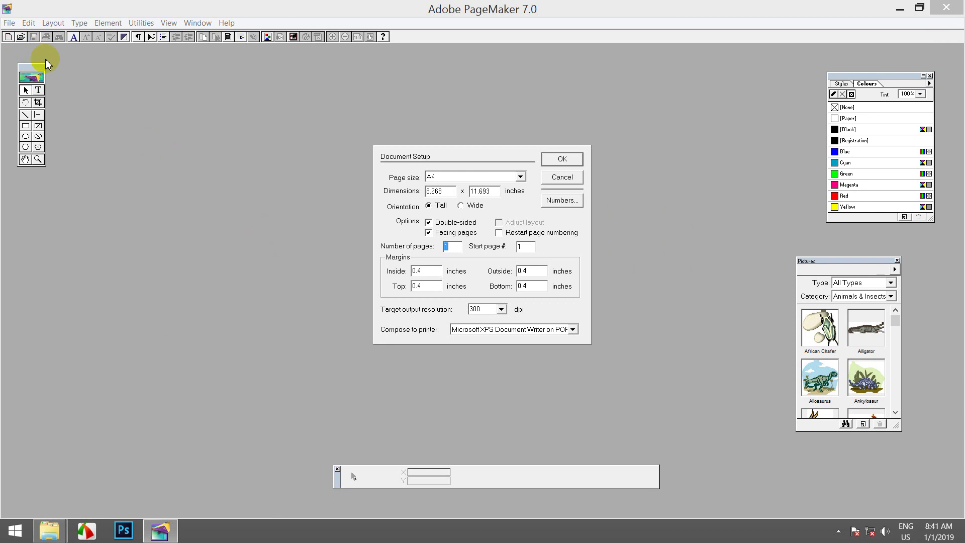
left_click(563, 159)
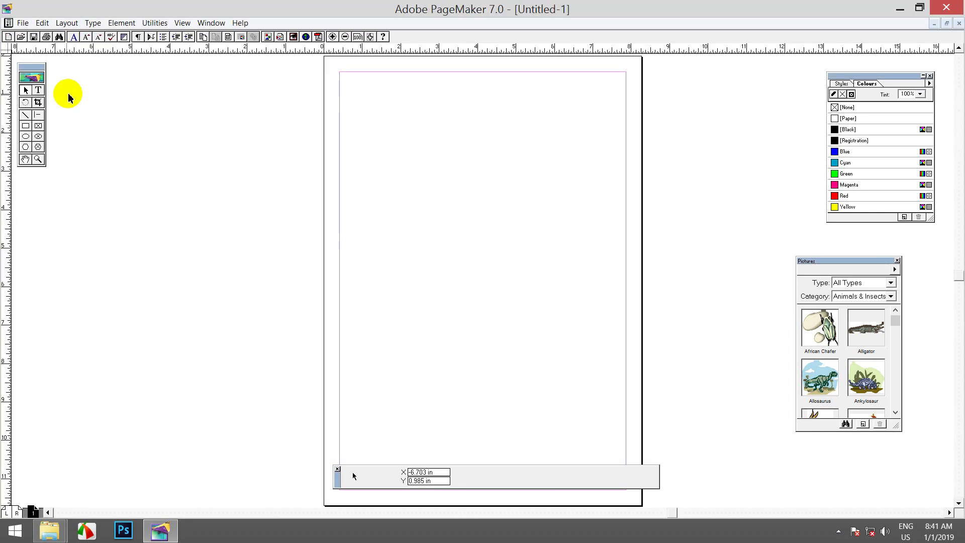
left_click(38, 90)
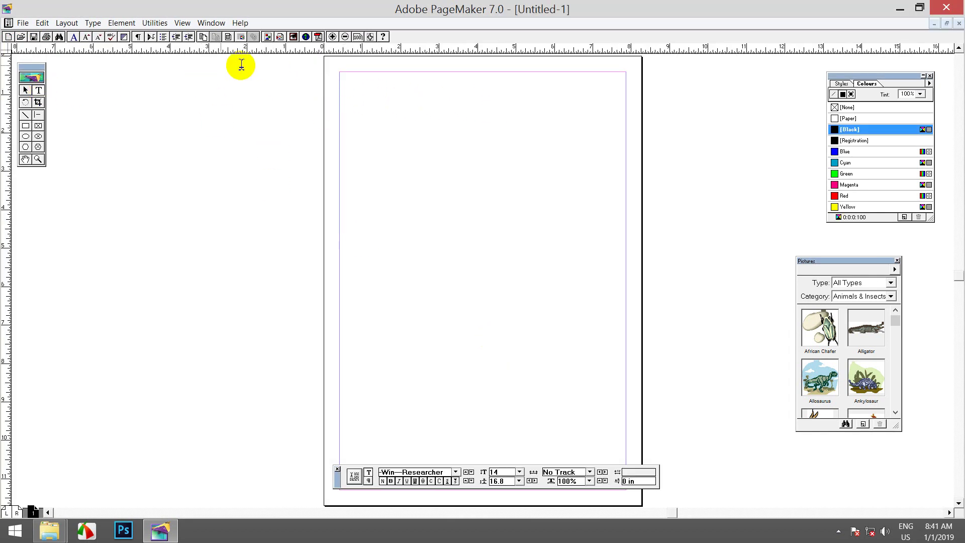
left_click(39, 160)
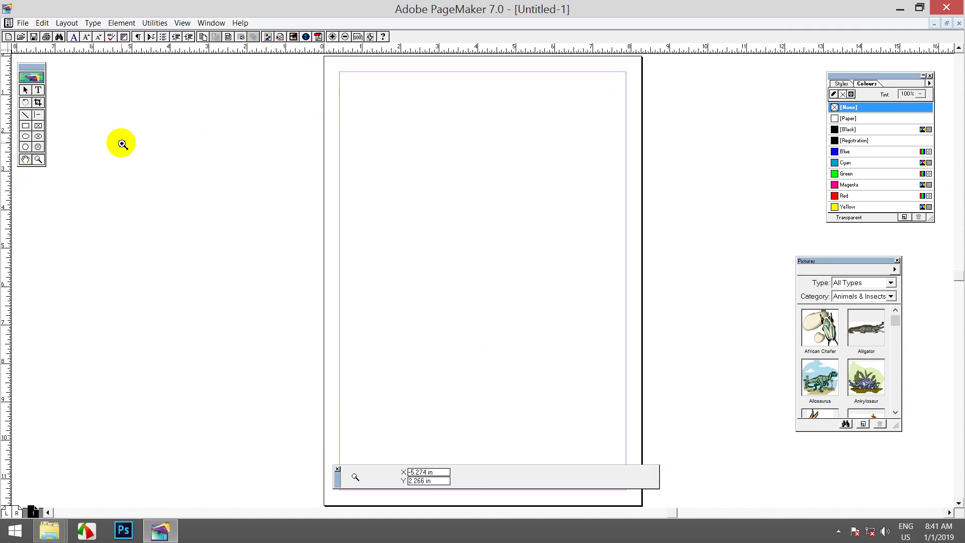
left_click_drag(307, 60, 495, 171)
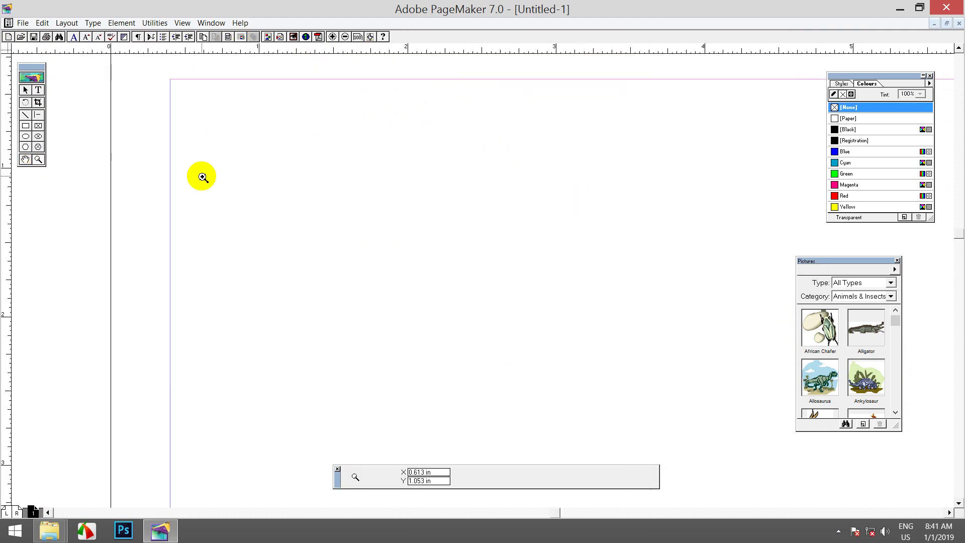
left_click(38, 90)
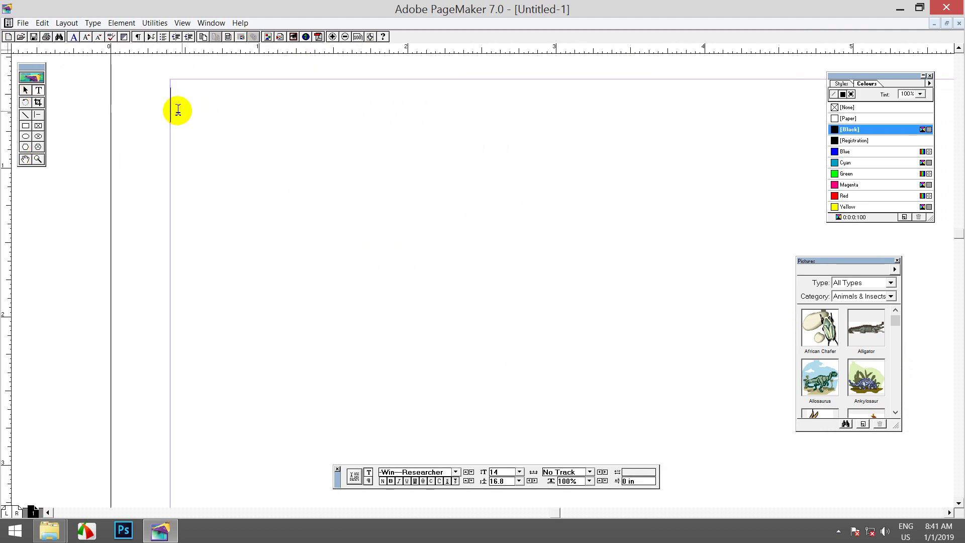
Step: Type the second Burmese address line, fixing stray characters, ending with the ၊ mark
type("ရိုးမဒ")
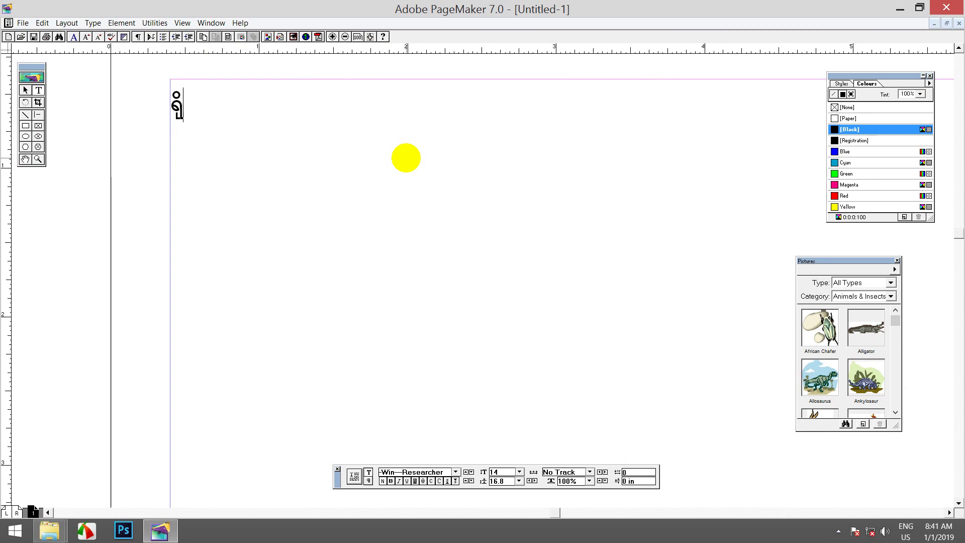
type("ီဂျ")
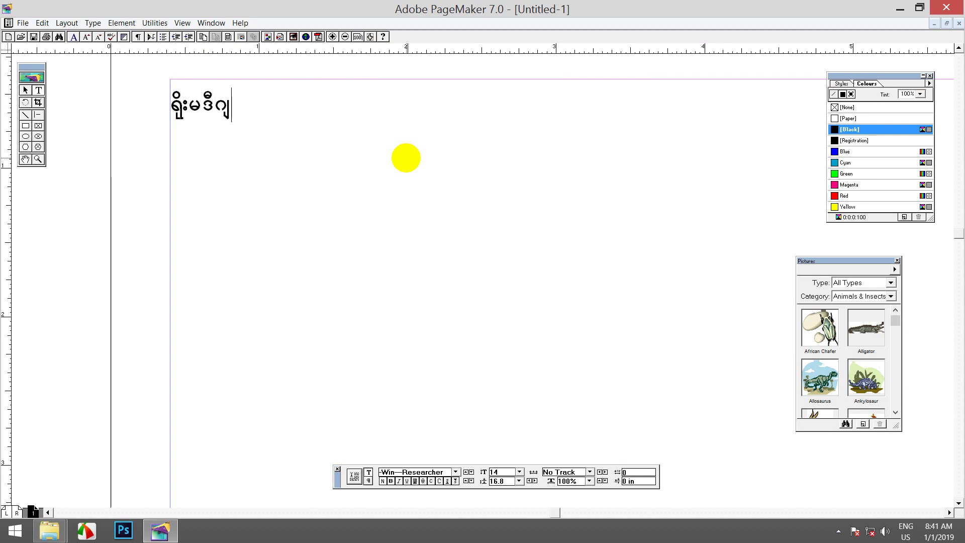
type("စ်တယ်ခေ")
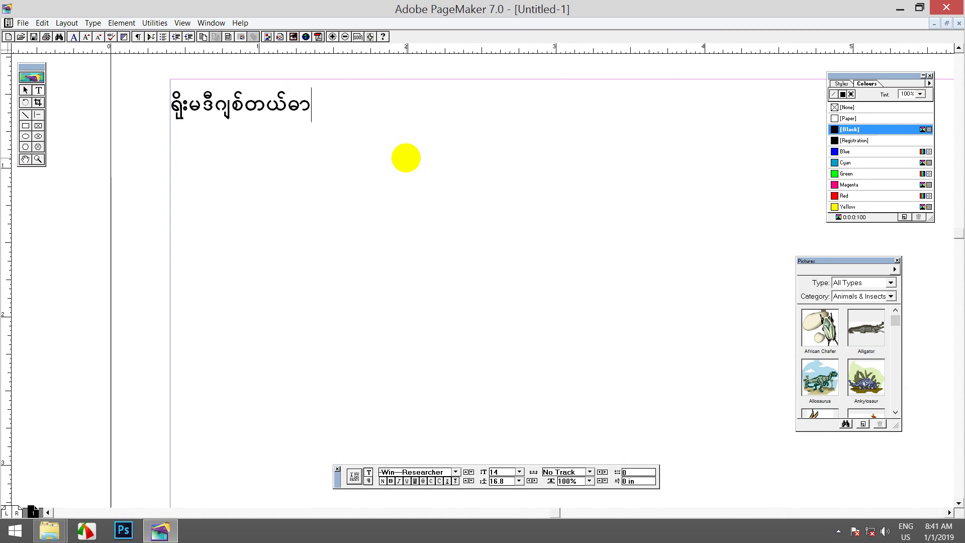
type("တ်ပုံနှင်")
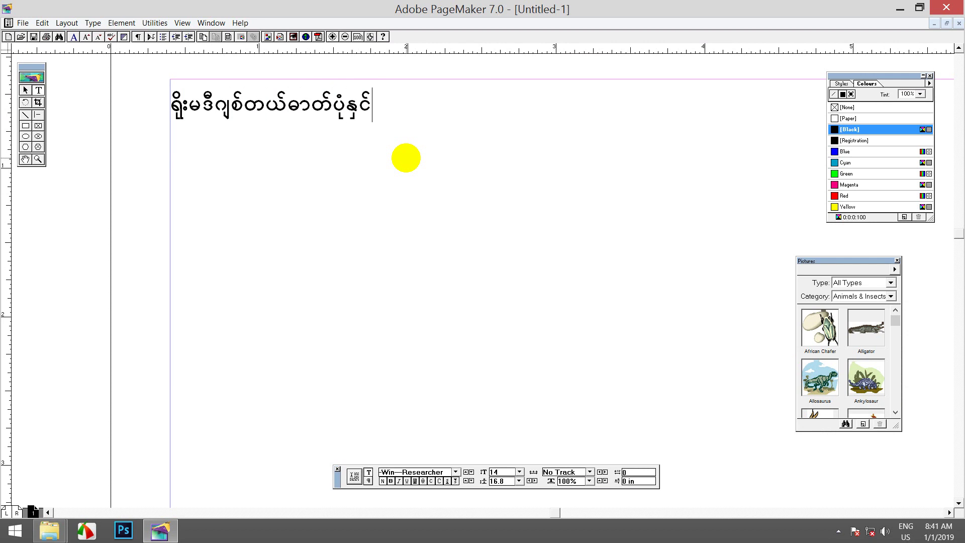
type("့ဗီြ")
key("BackSpace")
type("ဒီယို")
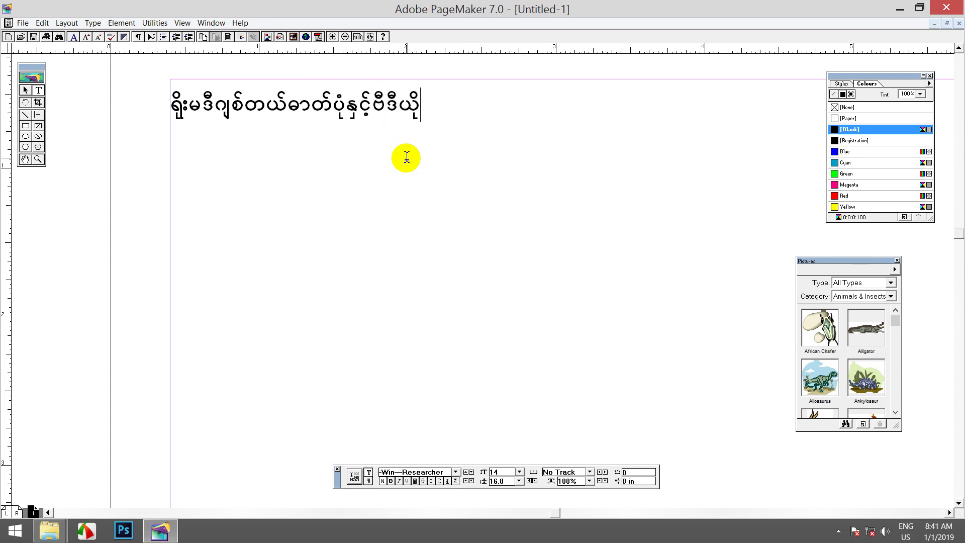
type("ရိုက်ကူး")
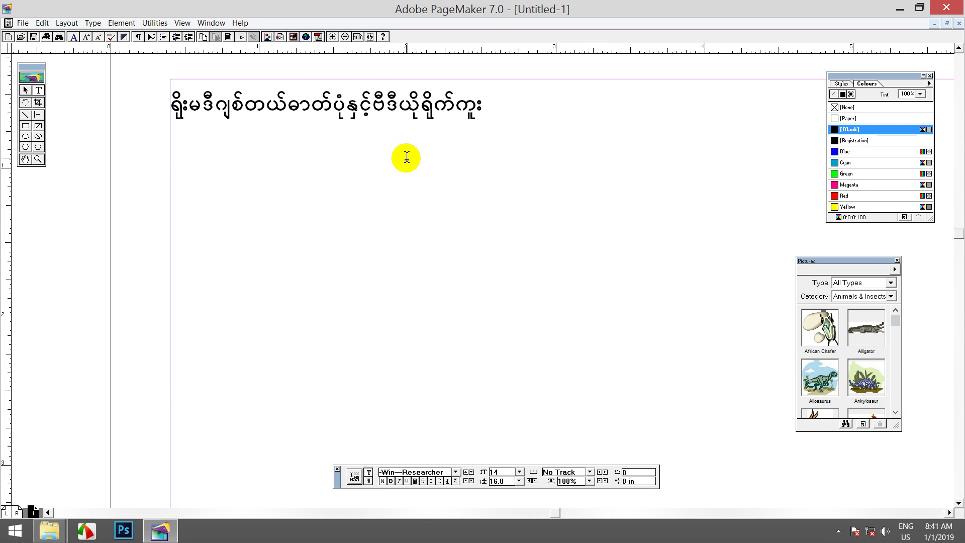
type("တည်းဖြ")
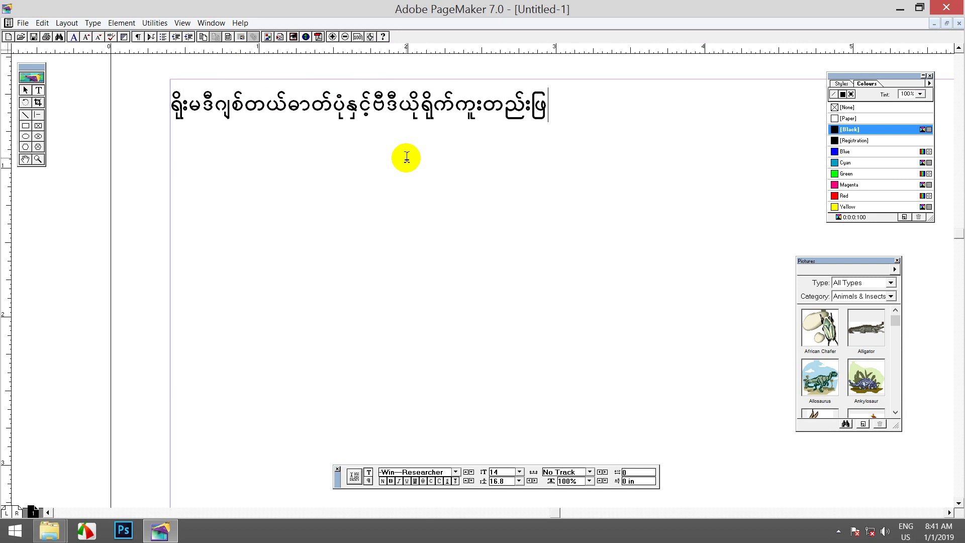
type("တ်ရေးဆိုင်")
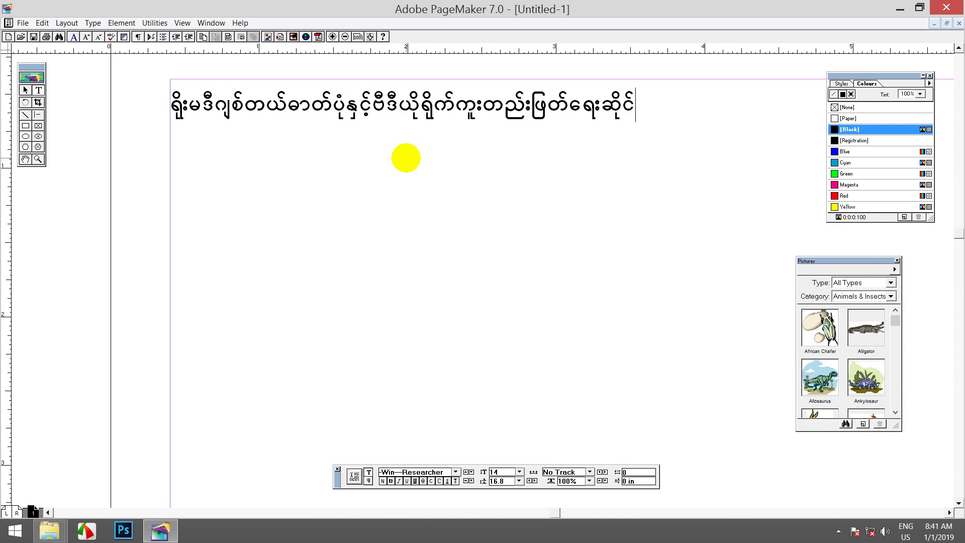
type("လှိုင်သာယာ")
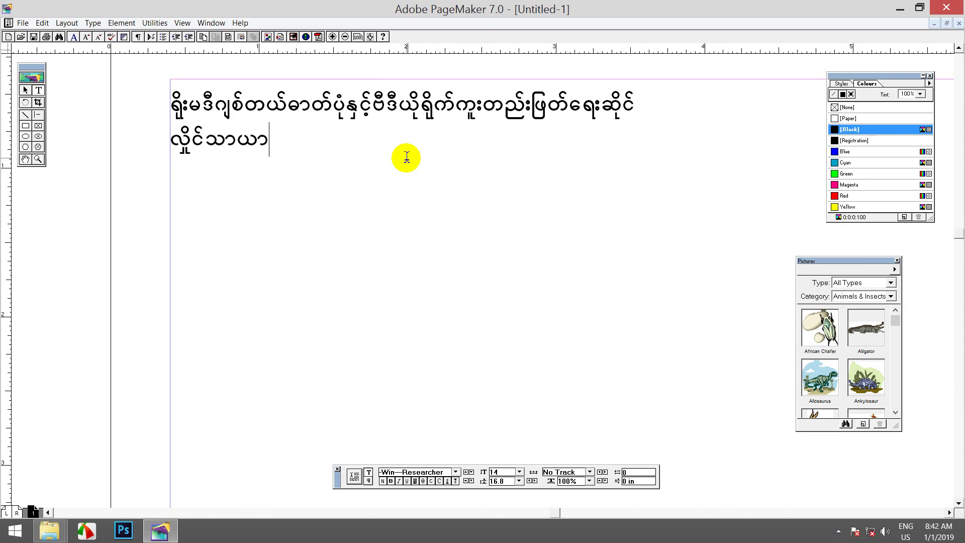
type("၊အ")
key("BackSpace")
key("BackSpace")
key("BackSpace")
key("BackSpace")
key("BackSpace")
key("BackSpace")
key("BackSpace")
key("BackSpace")
key("BackSpace")
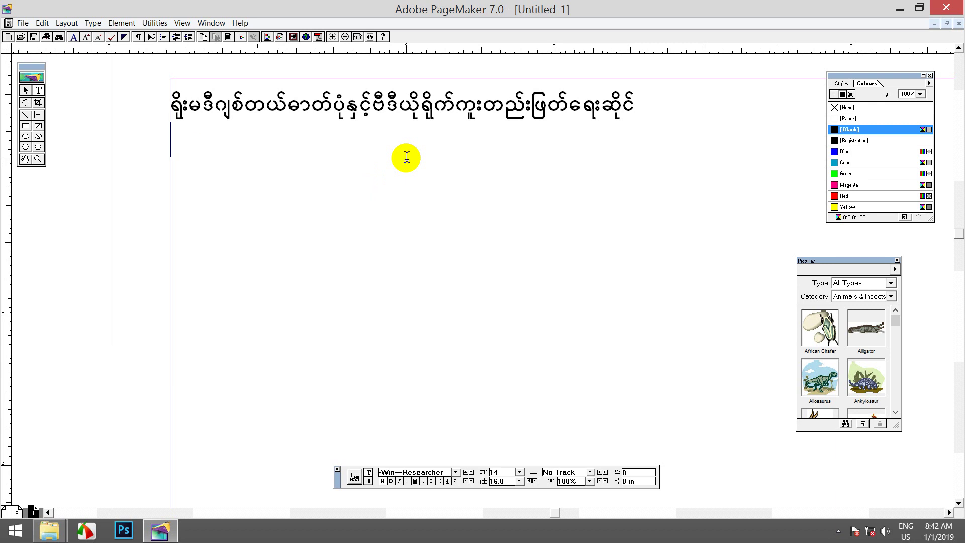
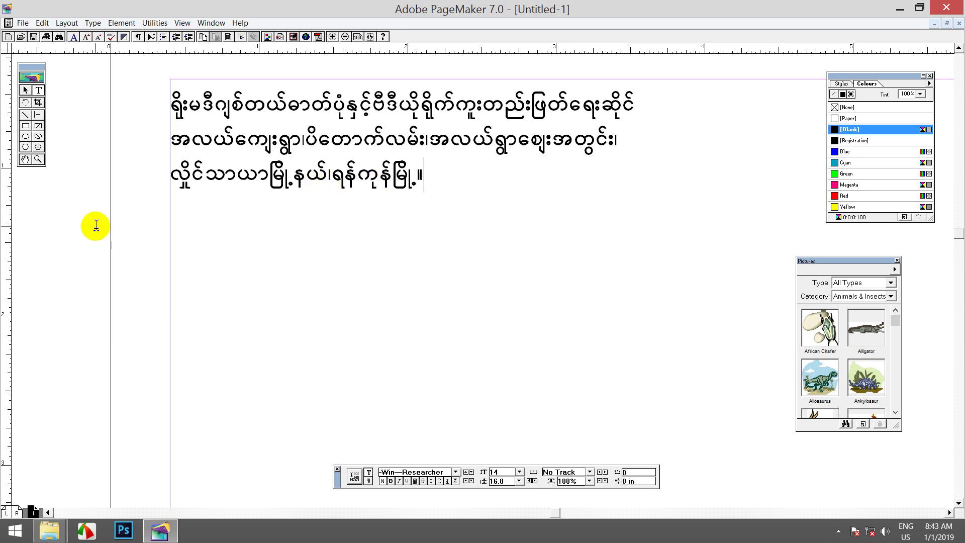
Step: Add ဖုန်း followed by the phone number in Burmese digits to finish line three
type("ဖုန်း")
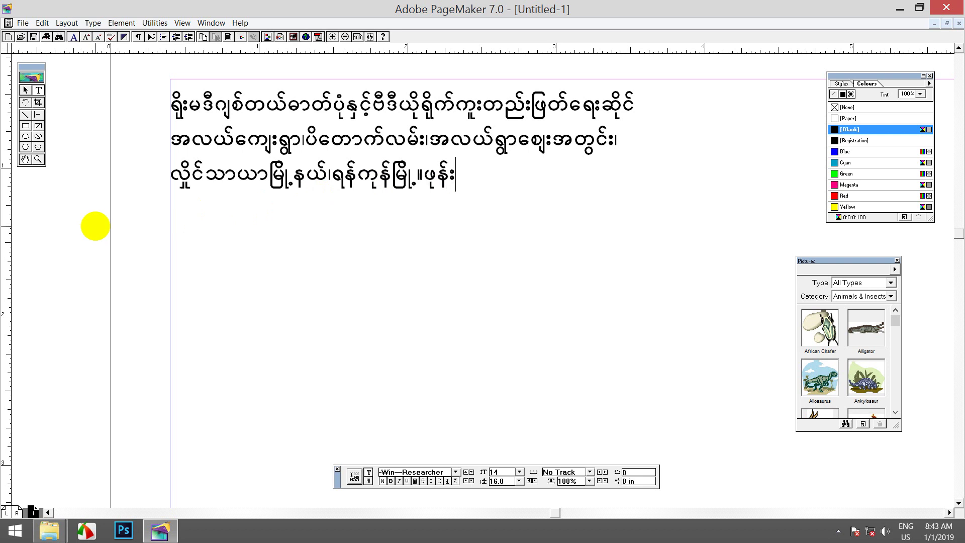
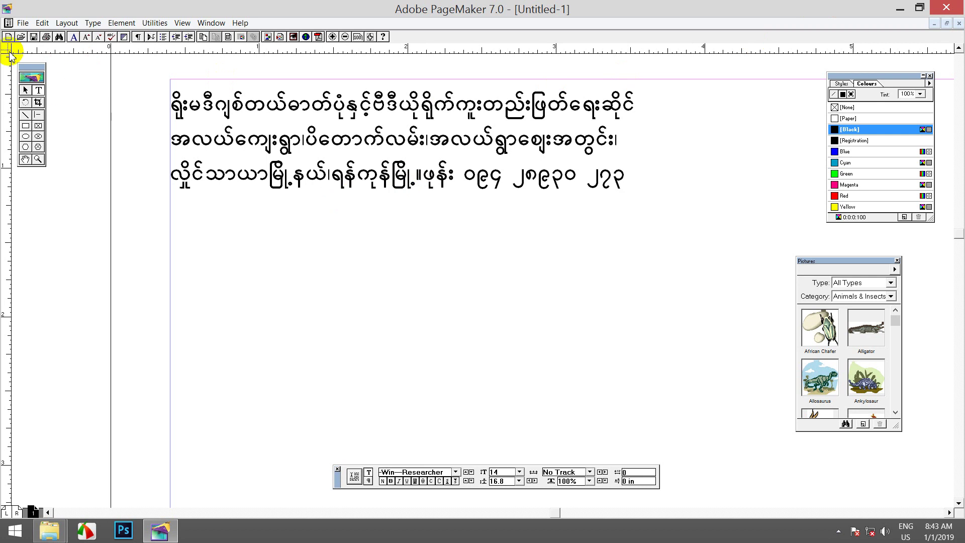
left_click(22, 23)
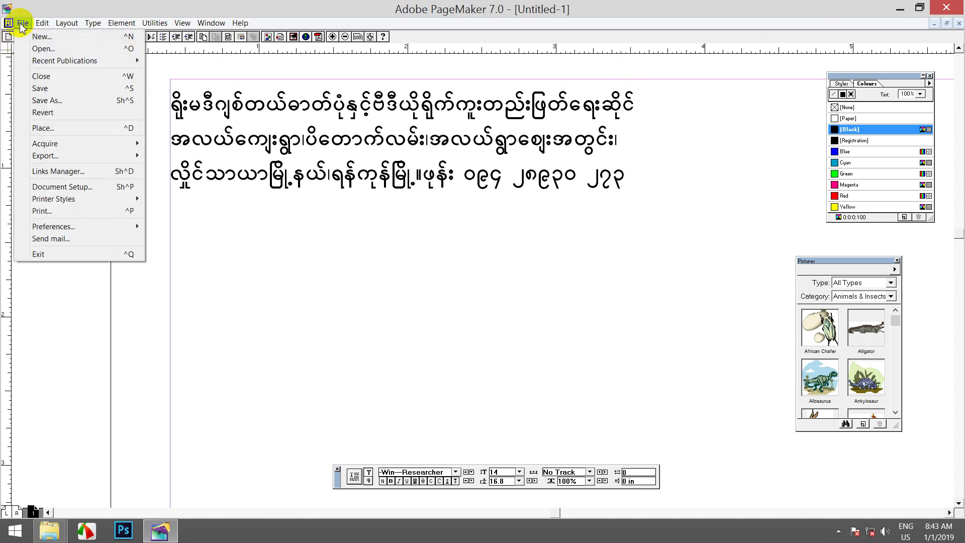
Step: Save the publication as 'Assign the A4 size & other' in the MITDC Files folder
left_click(85, 100)
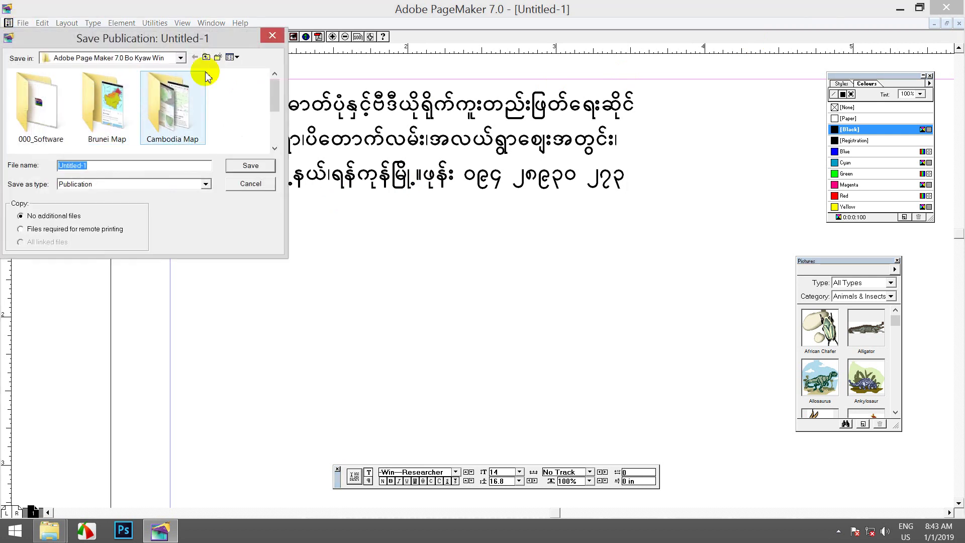
left_click_drag(273, 84, 273, 121)
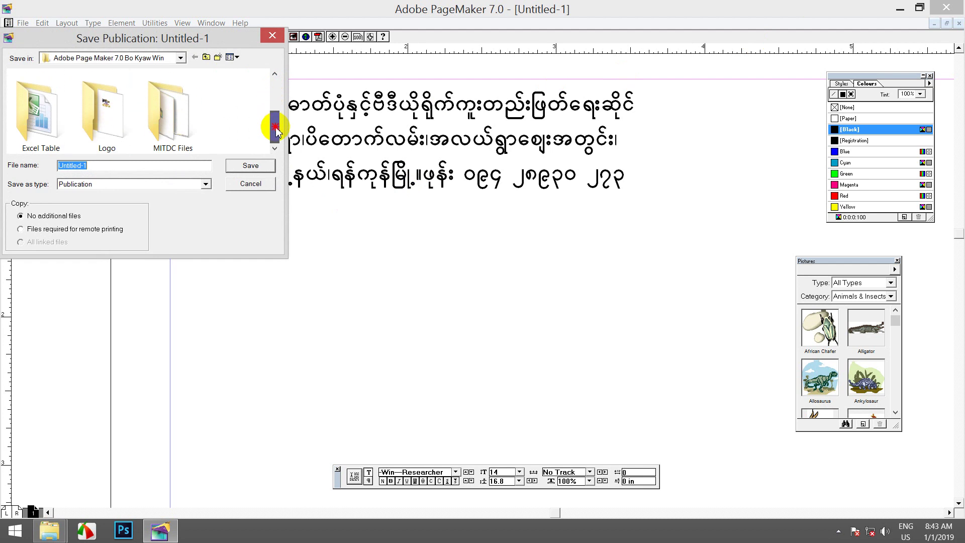
double_click(170, 129)
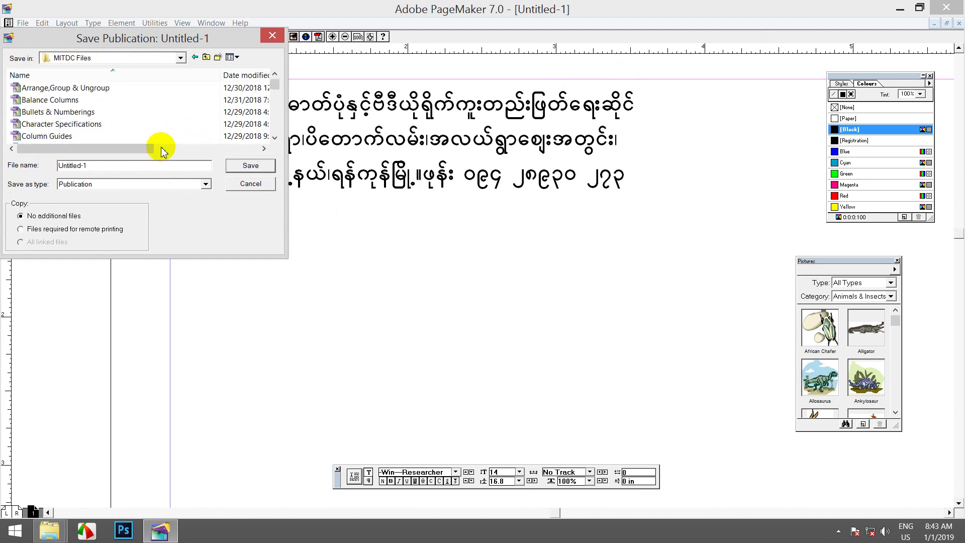
left_click_drag(104, 167, 60, 167)
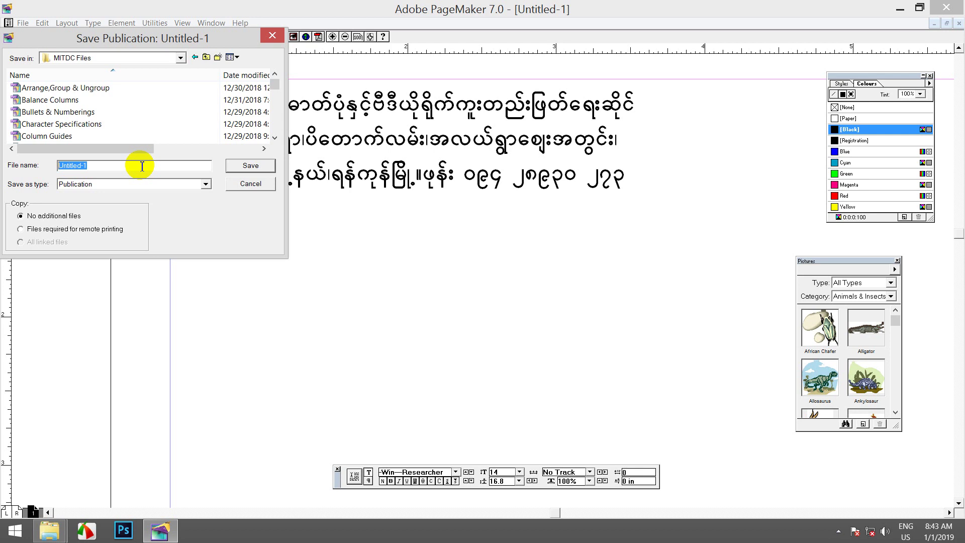
type("Assign the A4 size & other")
left_click_drag(142, 166, 114, 166)
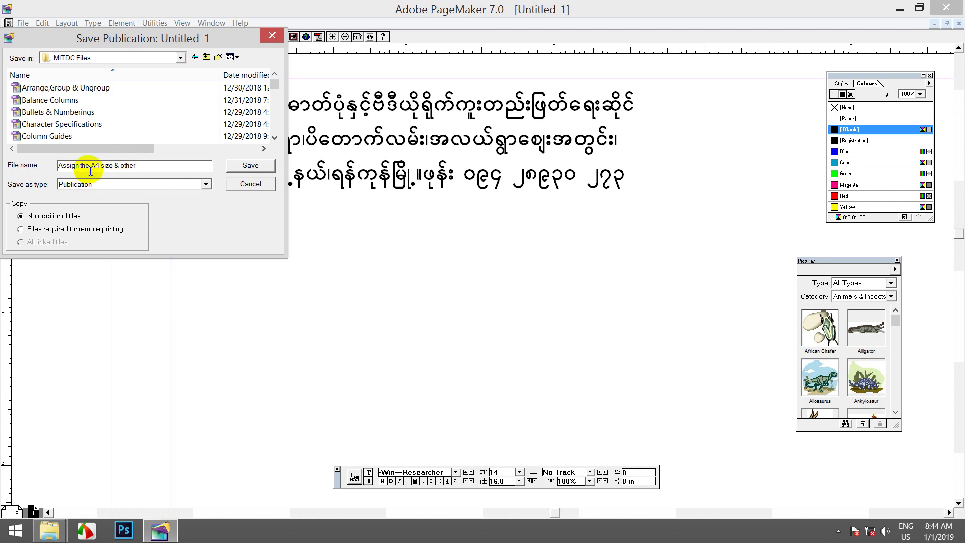
left_click_drag(111, 167, 67, 165)
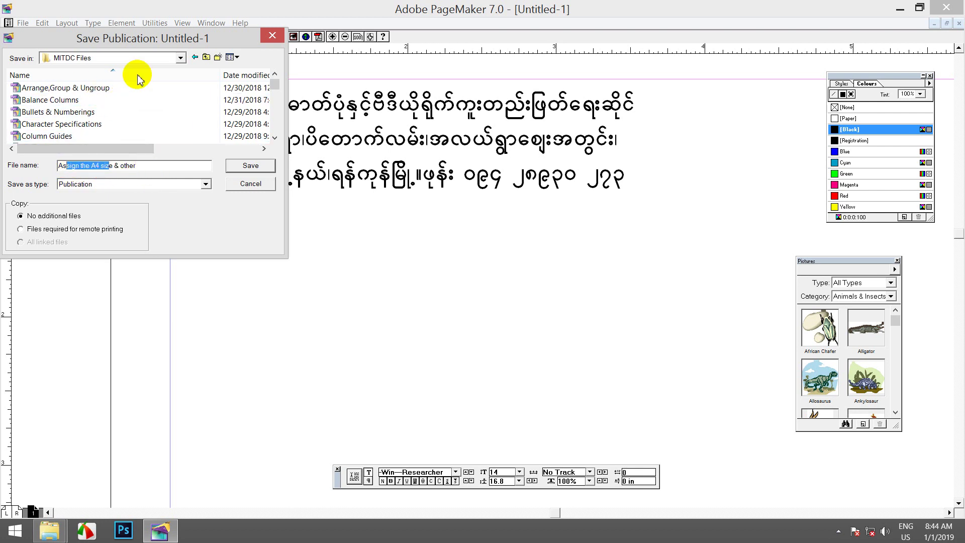
left_click_drag(147, 38, 226, 98)
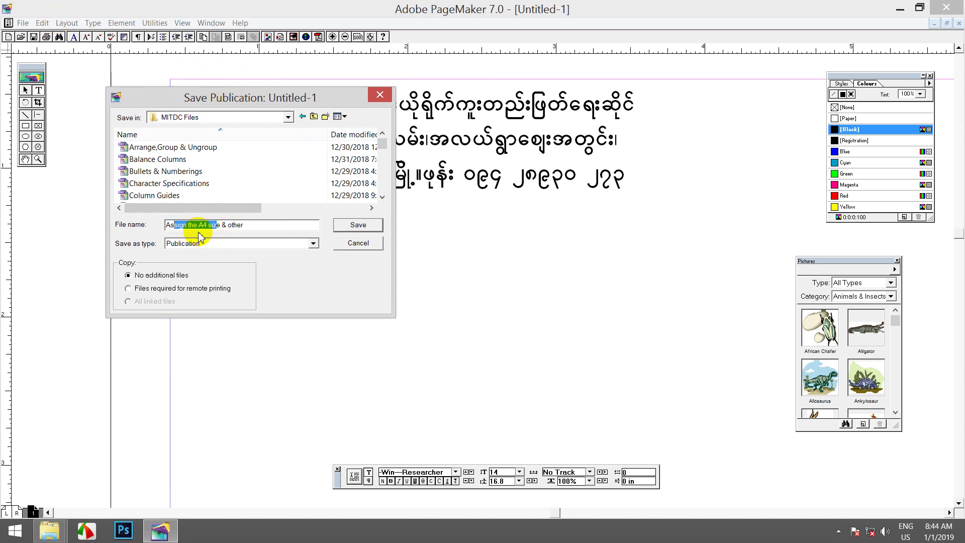
left_click(355, 225)
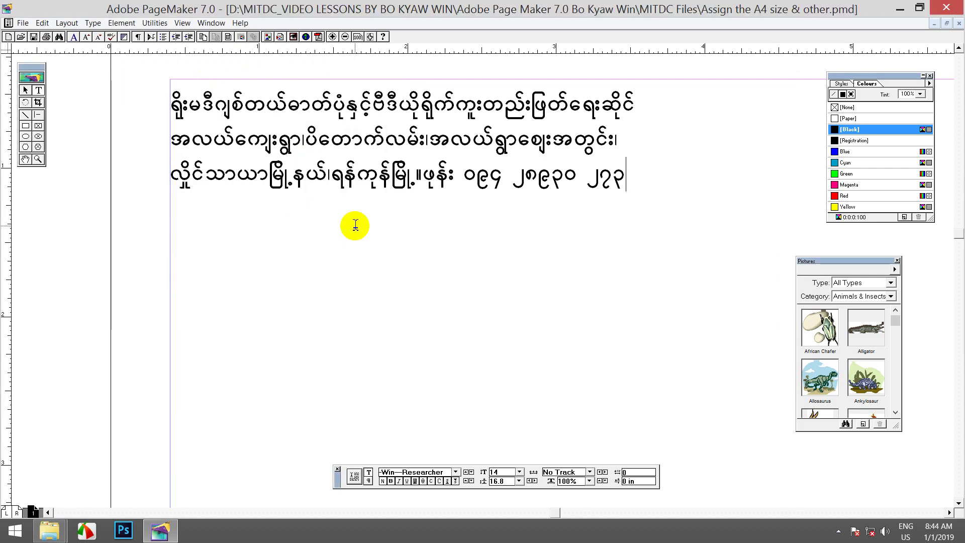
Step: Close the publication, dismiss the crash notice closing PageMaker, and refresh the desktop
left_click(958, 23)
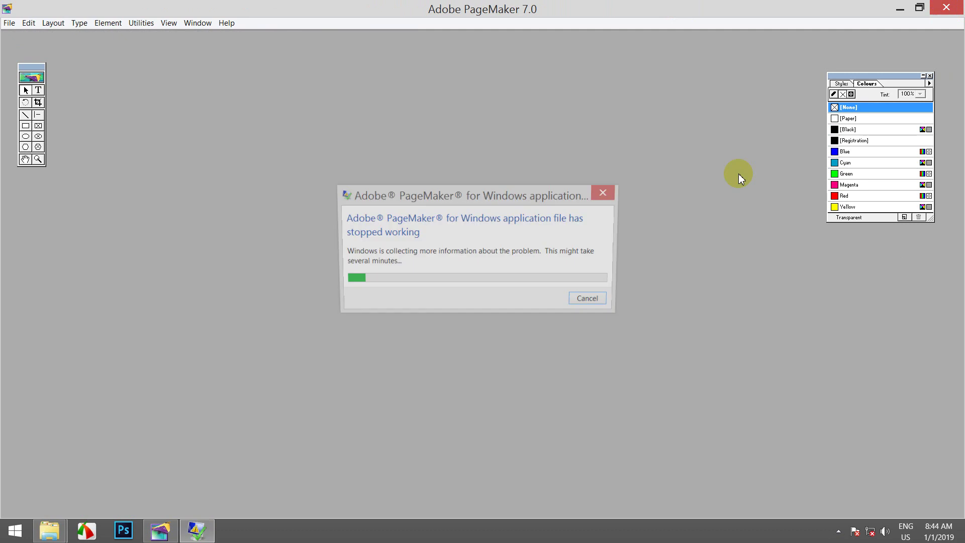
left_click(571, 280)
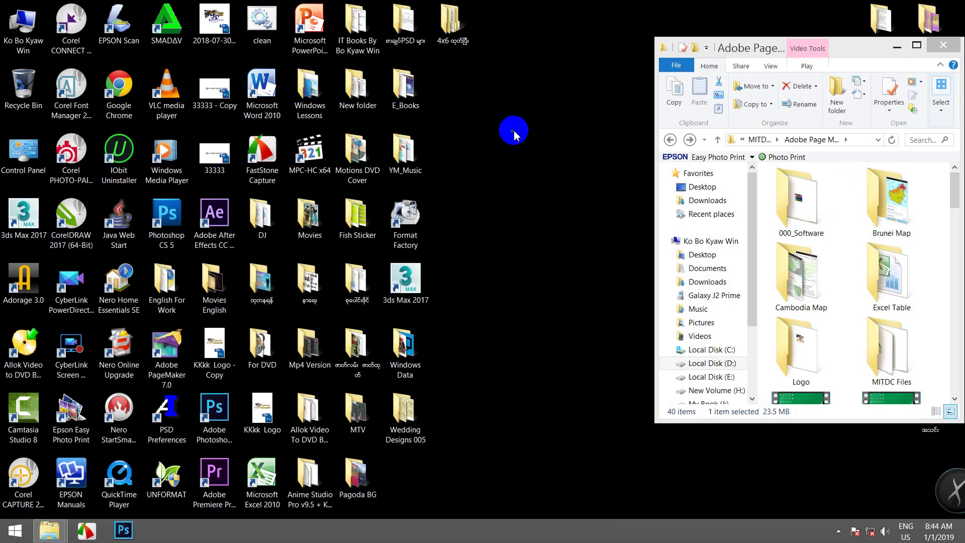
right_click(512, 129)
left_click(535, 162)
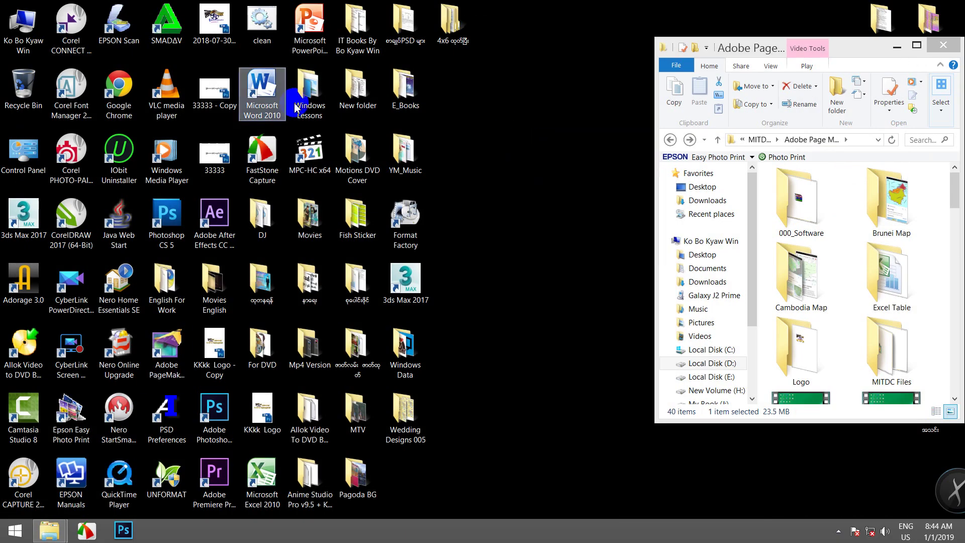
left_click(166, 352)
left_click(916, 45)
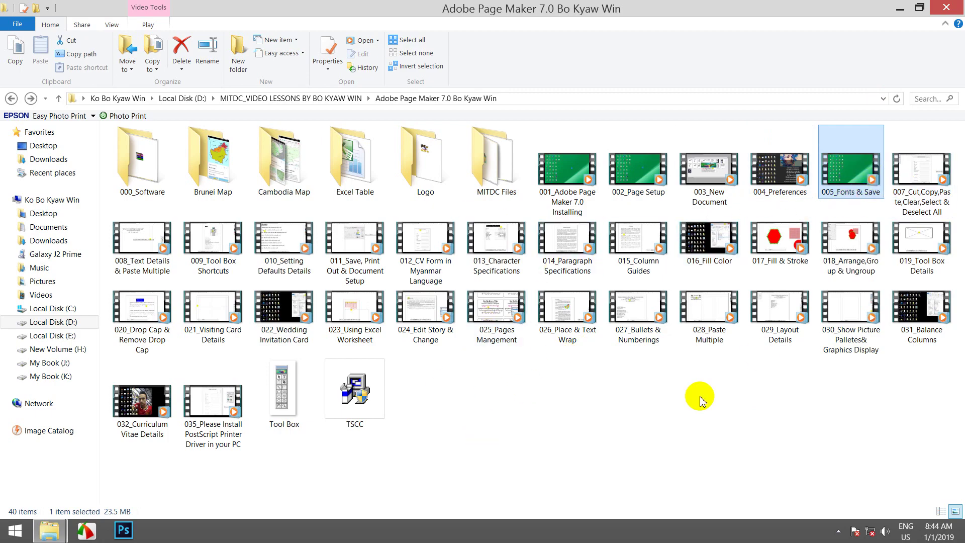
left_click(677, 411)
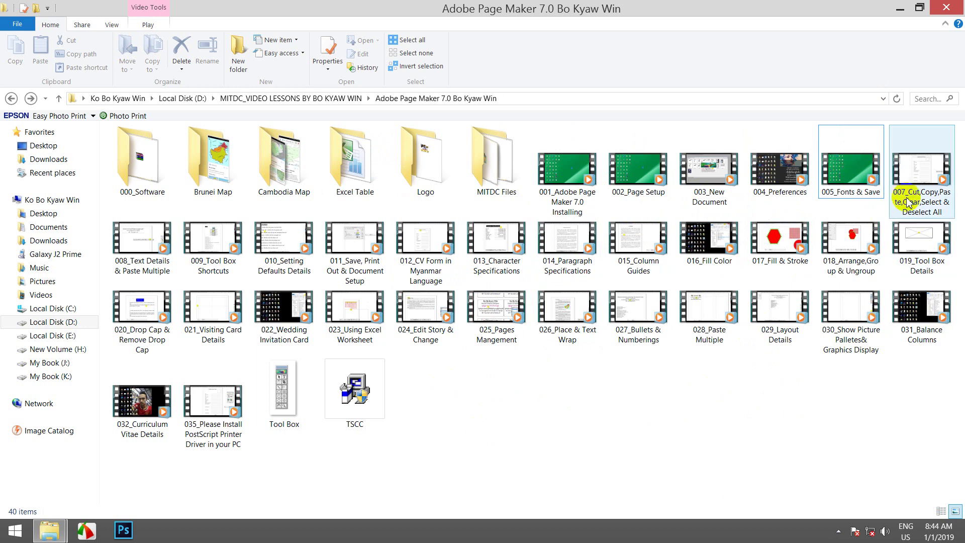
left_click(919, 8)
left_click_drag(769, 53, 784, 69)
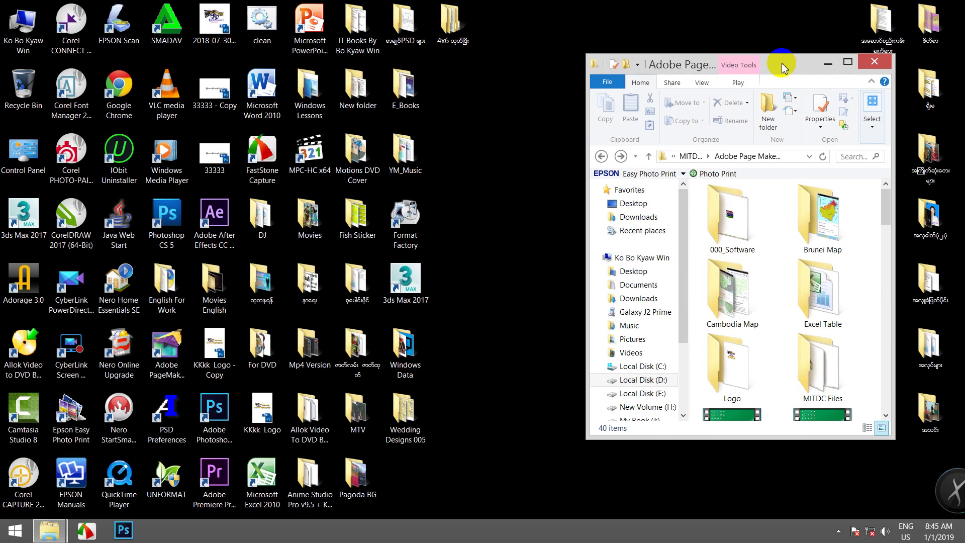
left_click_drag(778, 70, 829, 31)
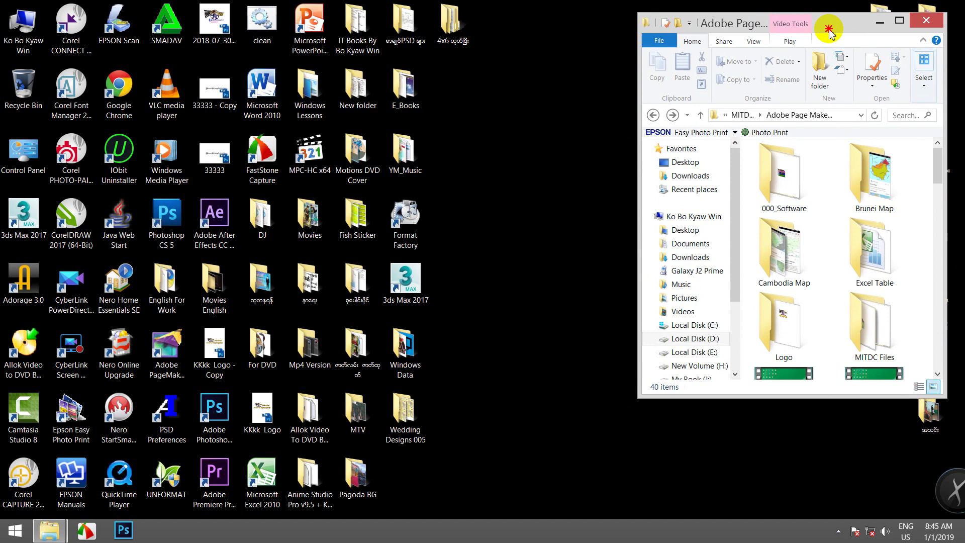
double_click(287, 38)
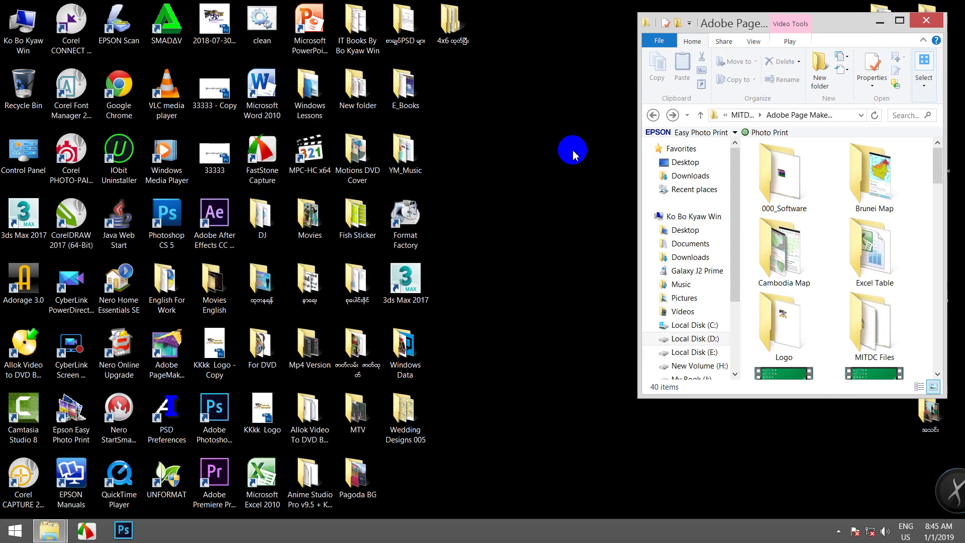